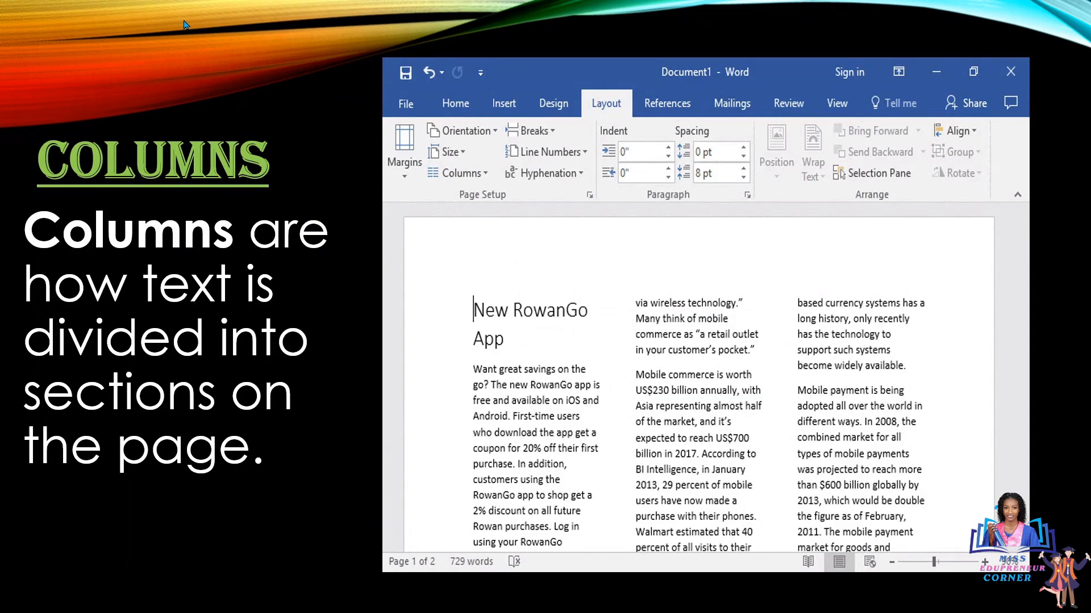
# Advance to the 'Any Questions' slide and end the PowerPoint slideshow
pyautogui.press('Right')
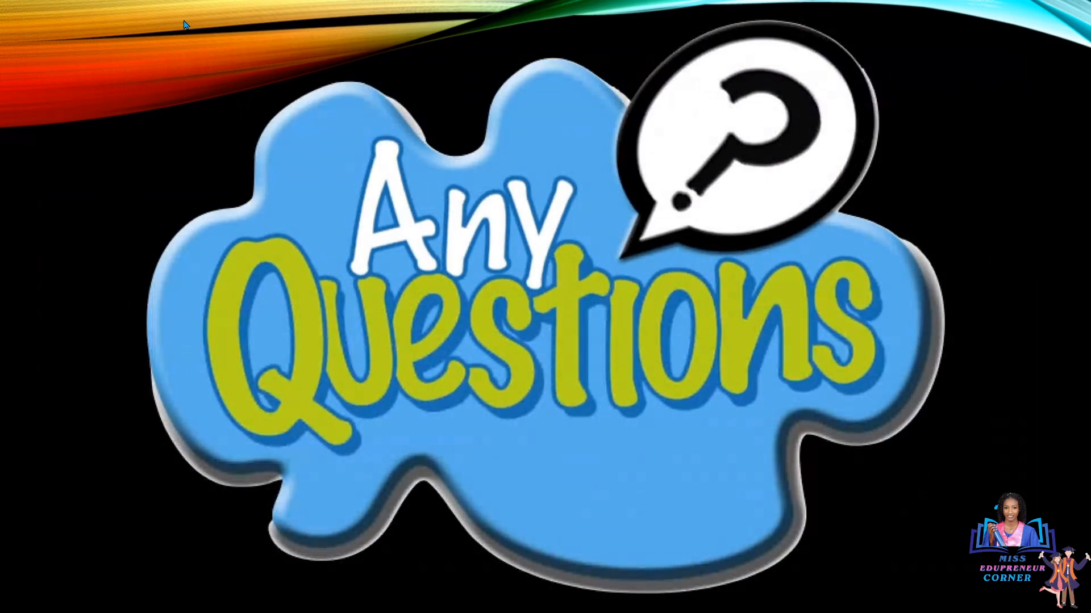
pyautogui.press('Escape')
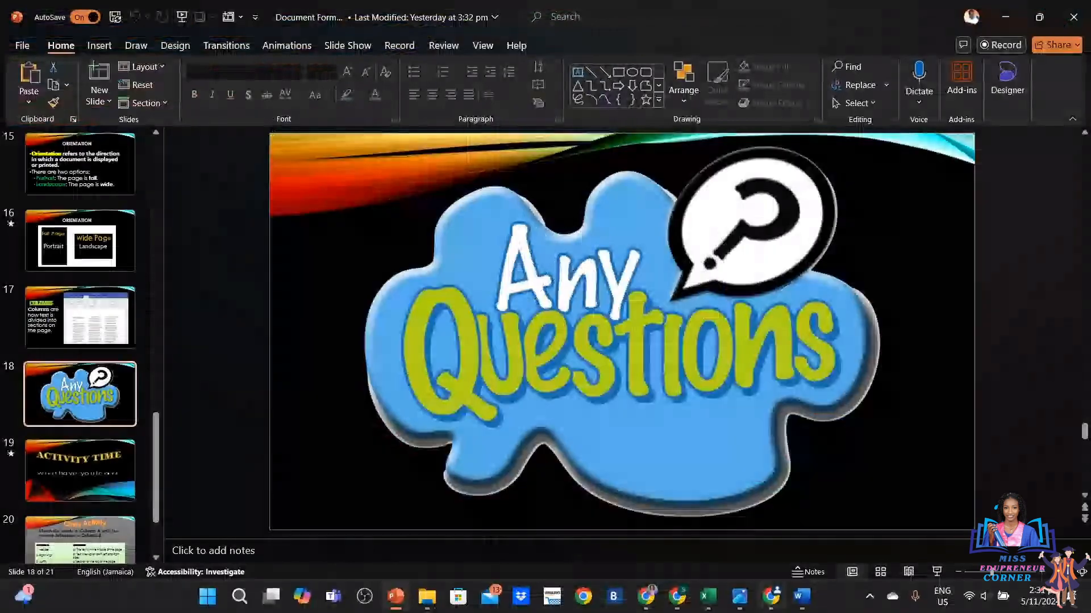
# Switch to the Word document 'The Lost Pen' and place the cursor in the story text
pyautogui.click(802, 601)
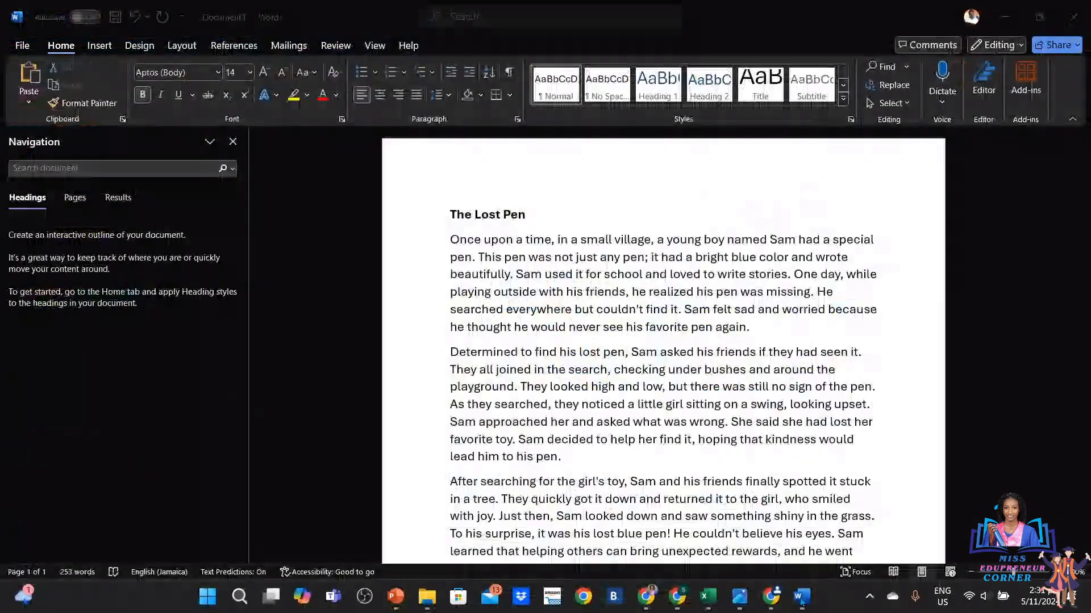
pyautogui.click(847, 439)
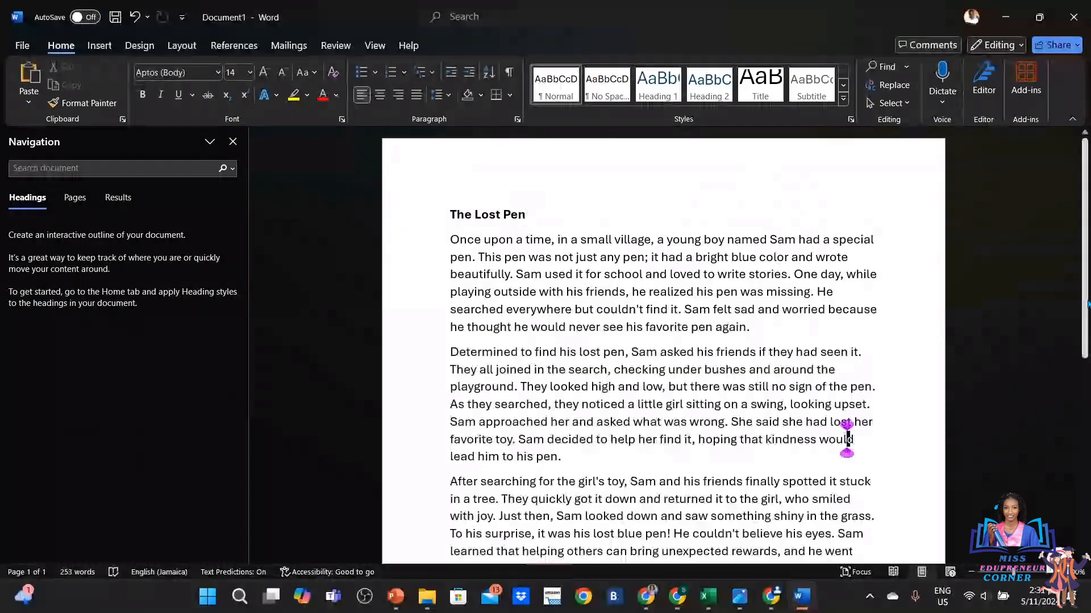
pyautogui.moveTo(1086, 304)
pyautogui.mouseDown()
pyautogui.moveTo(1085, 361)
pyautogui.moveTo(1085, 306)
pyautogui.moveTo(1087, 322)
pyautogui.mouseUp()
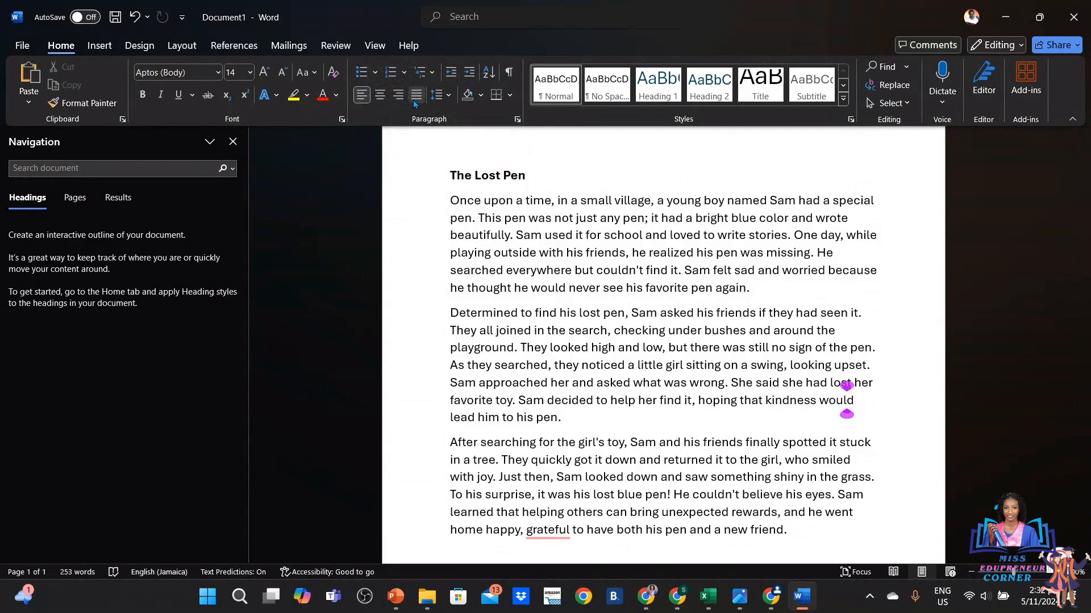
# Centre the title 'The Lost Pen'
pyautogui.click(443, 275)
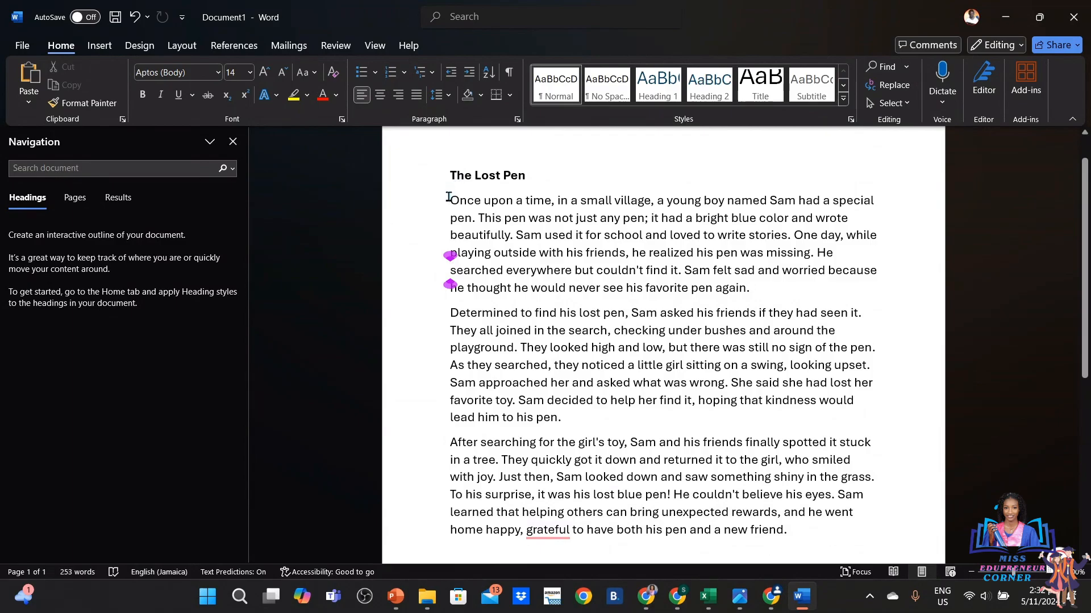
pyautogui.moveTo(449, 197); pyautogui.dragTo(667, 267)
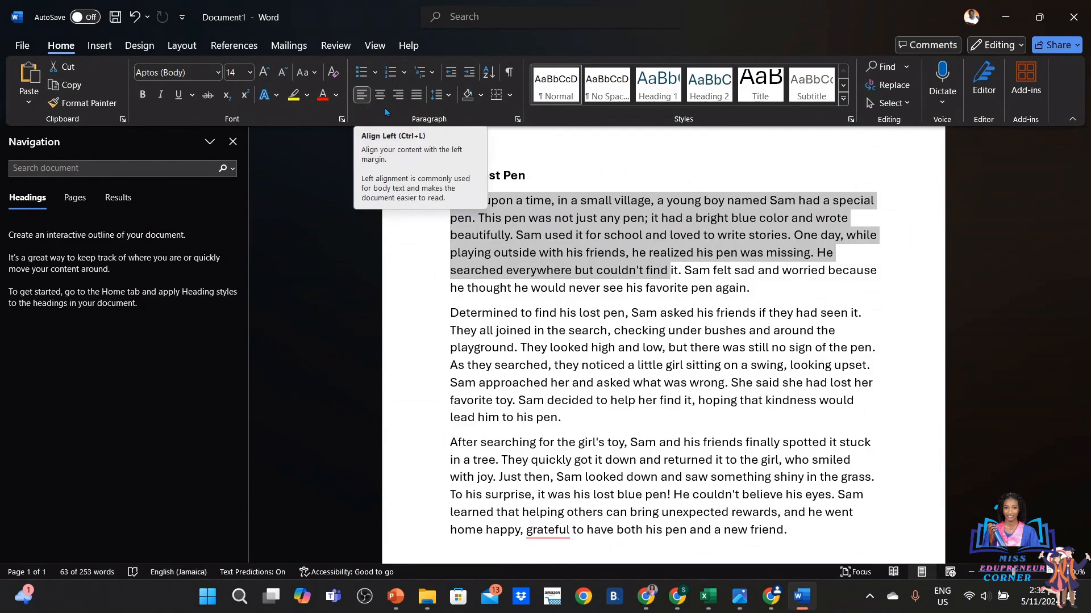
pyautogui.click(679, 272)
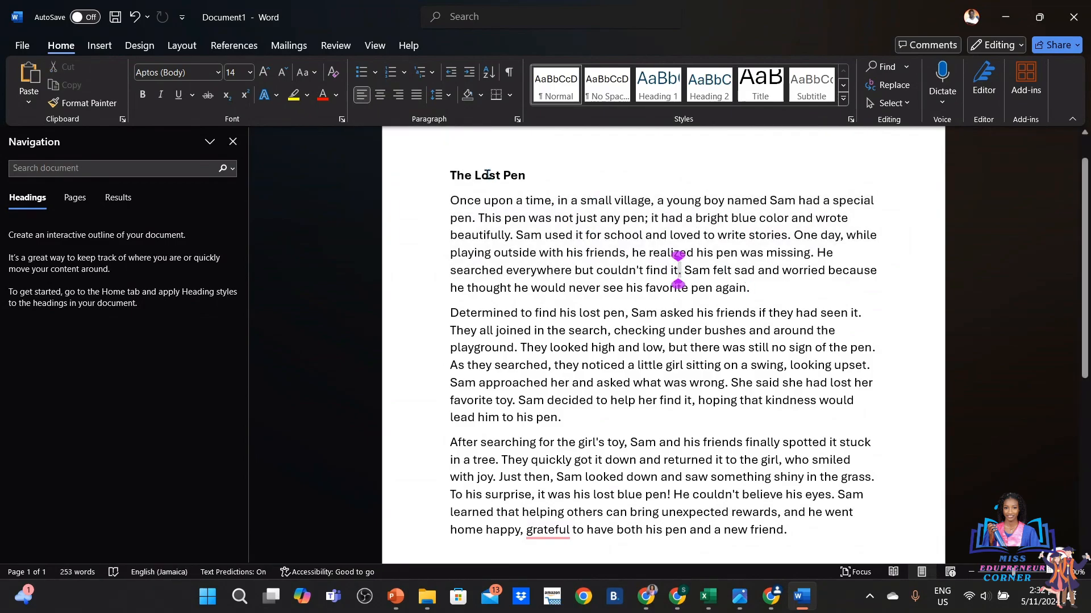
pyautogui.click(443, 170)
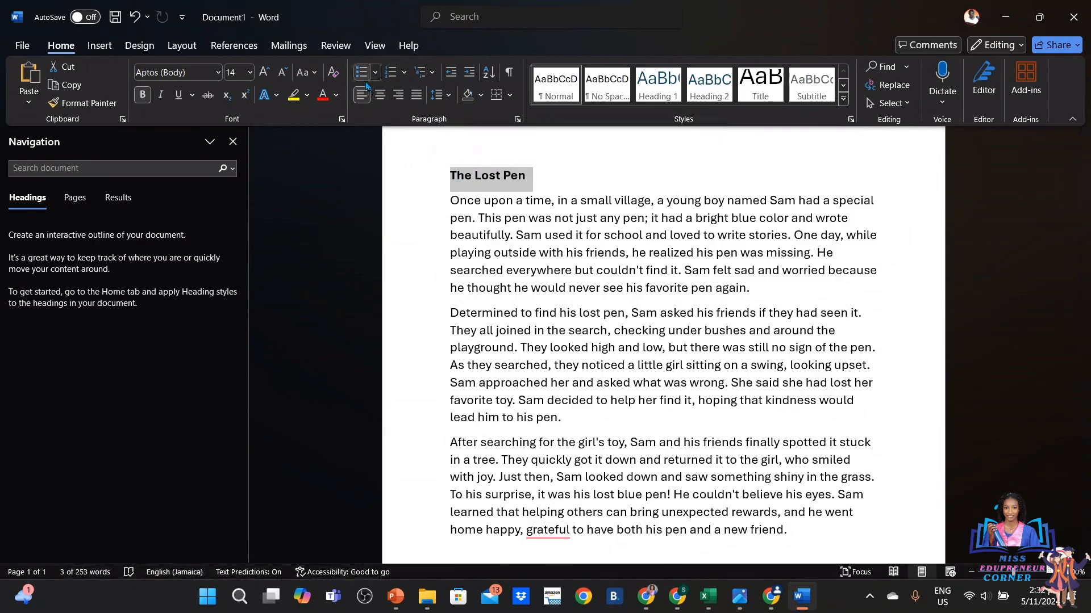
pyautogui.click(379, 100)
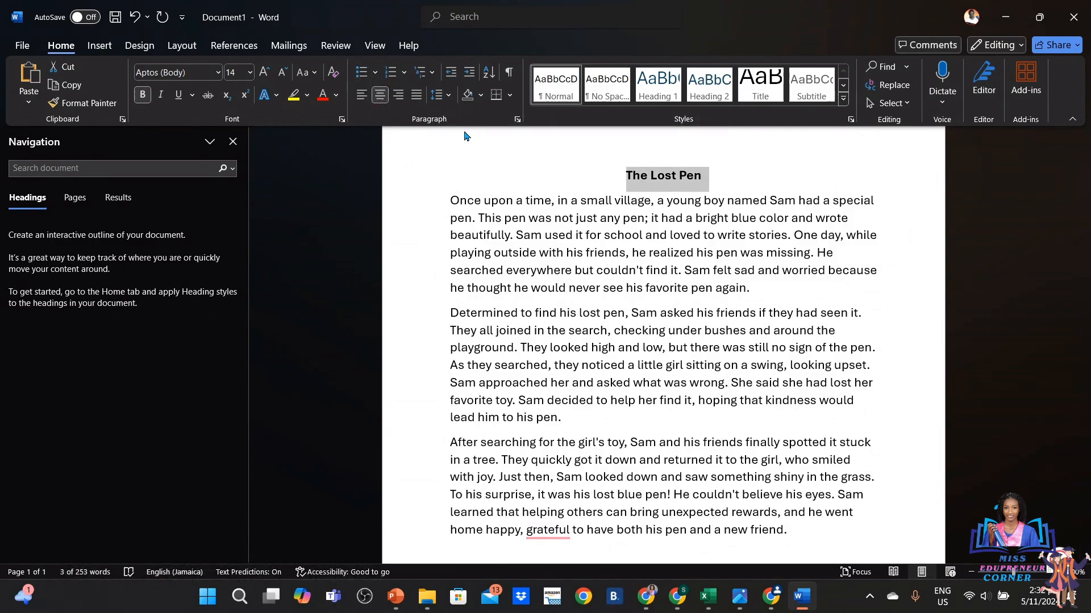
pyautogui.click(552, 201)
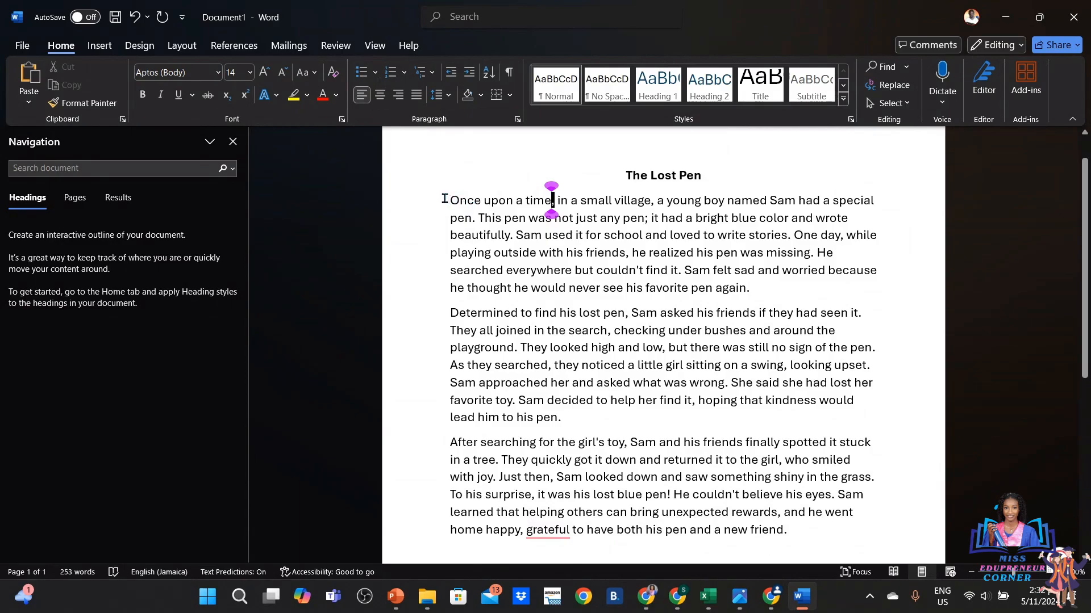
# Right-align the first paragraph, then select the second paragraph
pyautogui.moveTo(445, 199); pyautogui.dragTo(762, 292)
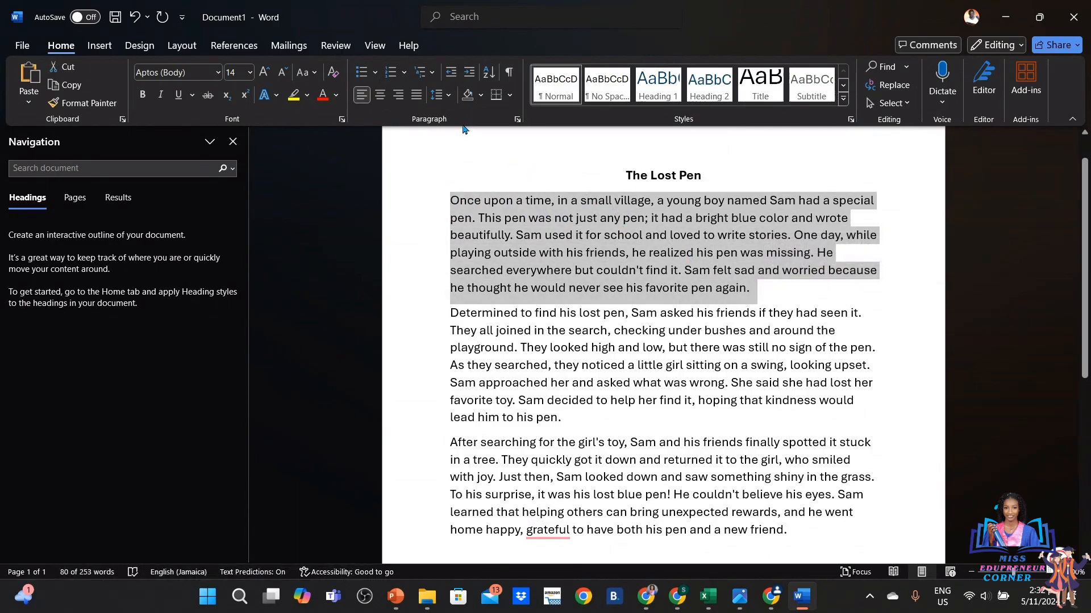
pyautogui.click(398, 95)
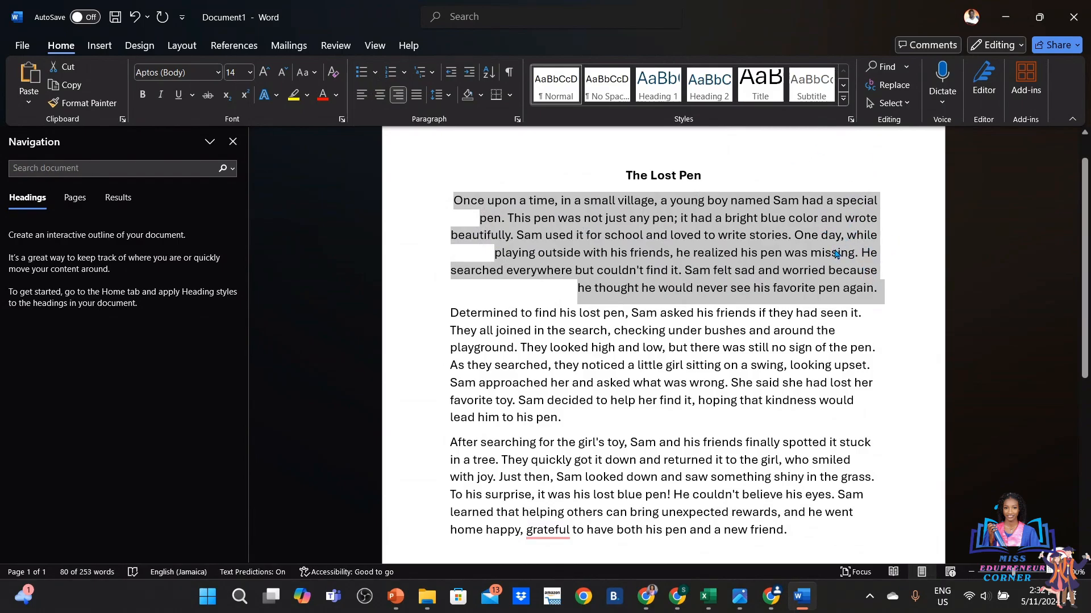
pyautogui.click(559, 330)
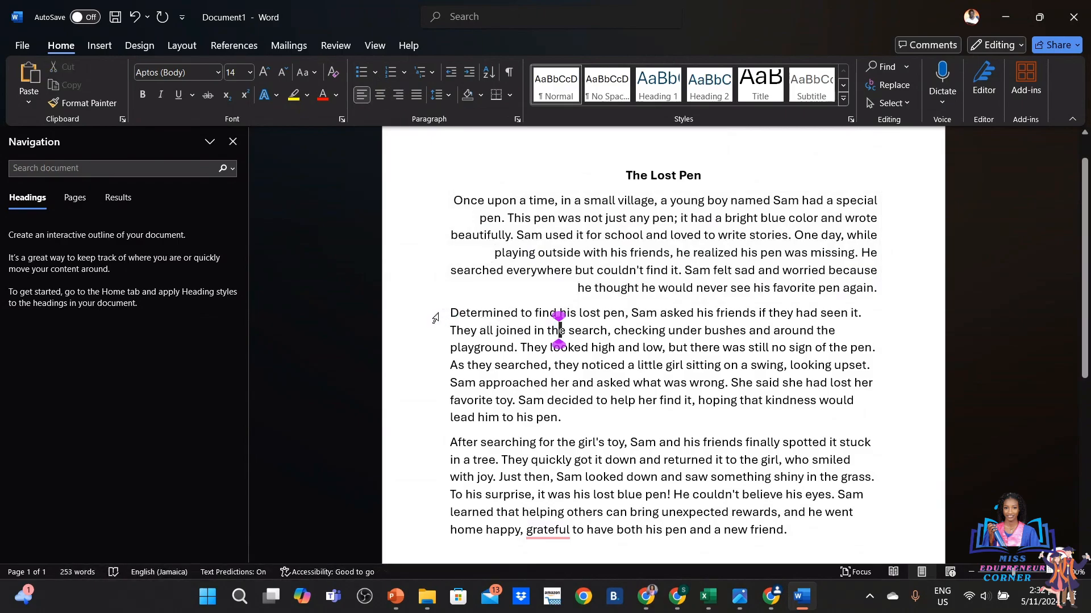
pyautogui.moveTo(451, 311); pyautogui.dragTo(568, 411)
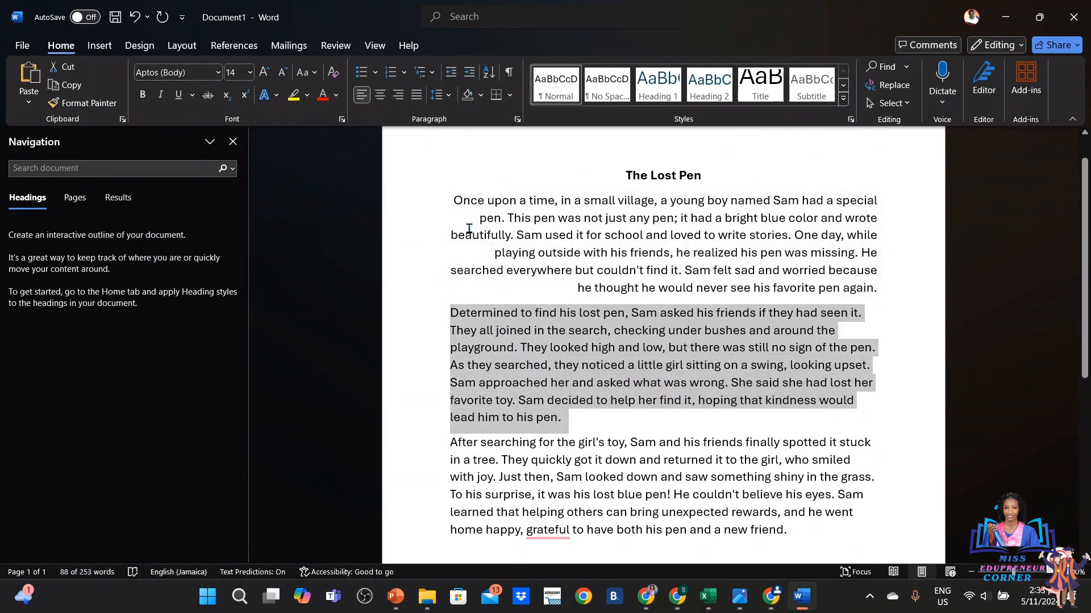
# Justify the selected second paragraph of the story
pyautogui.click(416, 99)
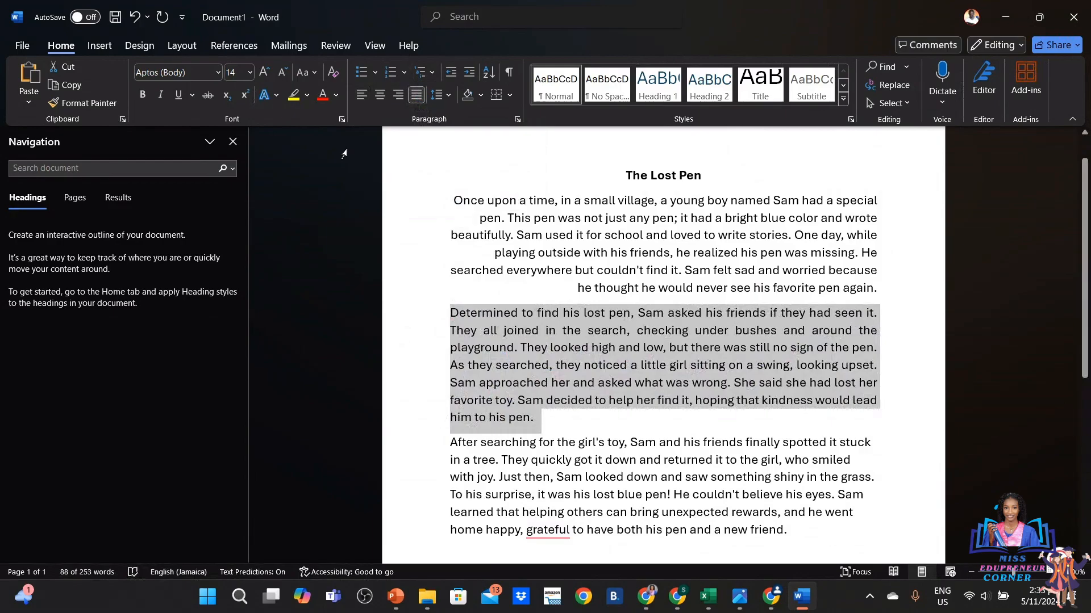
# Make the second paragraph's text blue
pyautogui.click(306, 96)
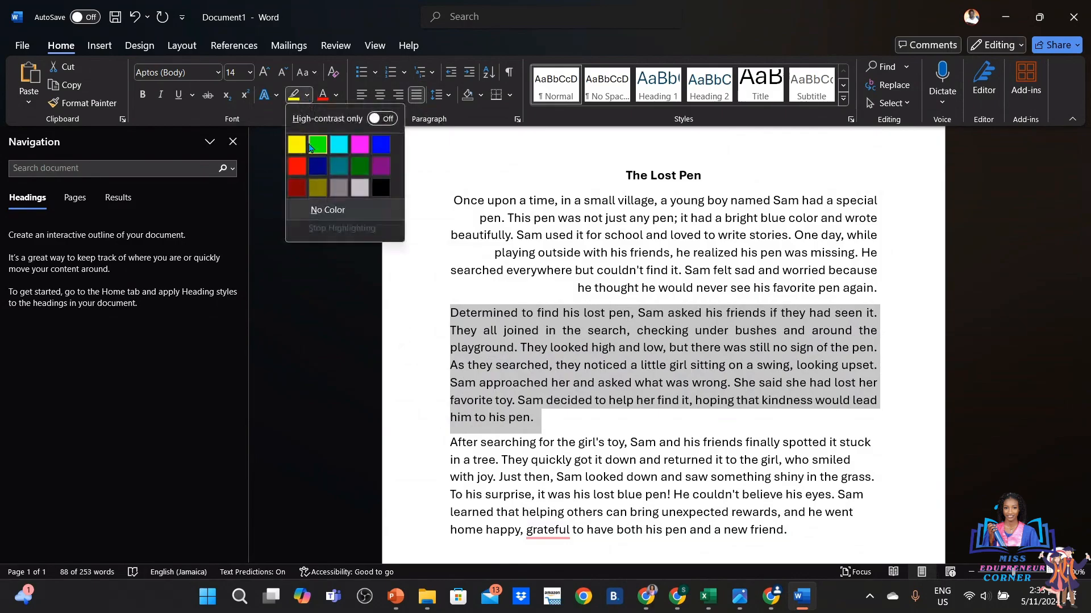
pyautogui.click(336, 95)
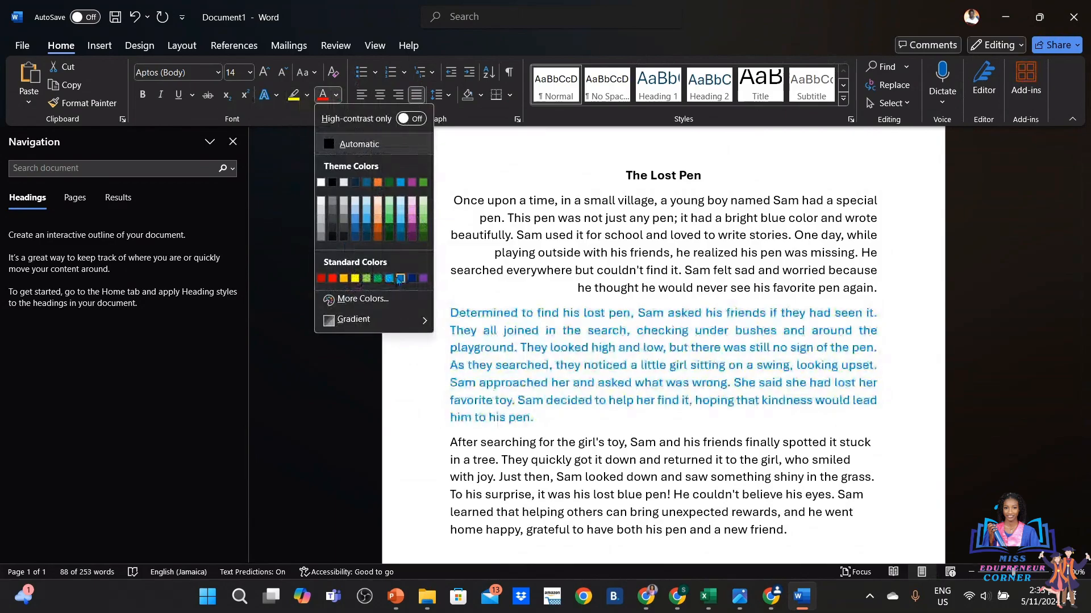
pyautogui.click(400, 278)
pyautogui.click(475, 287)
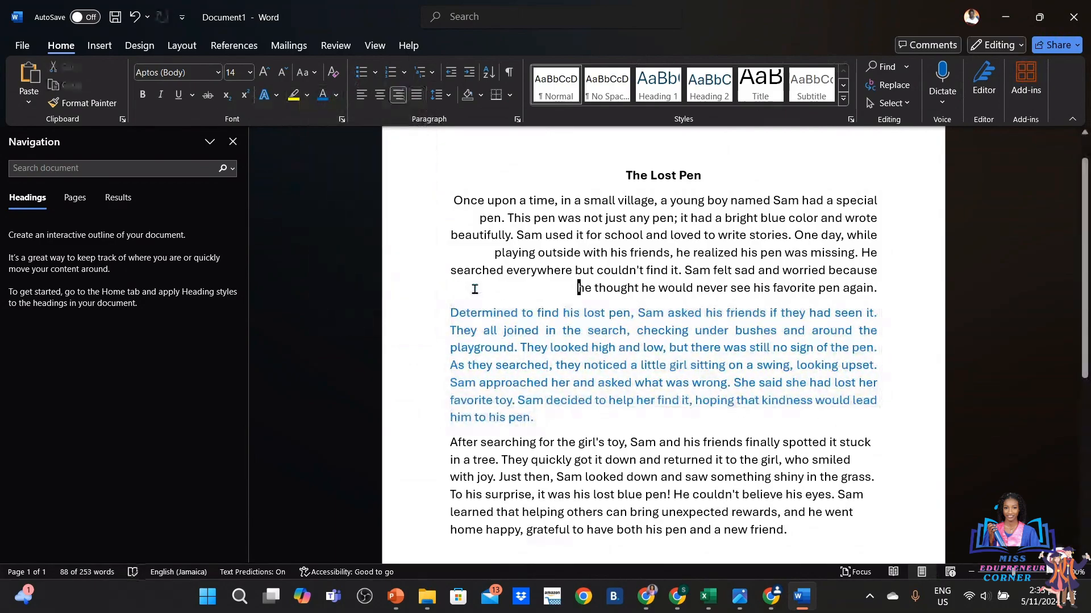
# Make the first paragraph's text red
pyautogui.moveTo(453, 200); pyautogui.dragTo(880, 297)
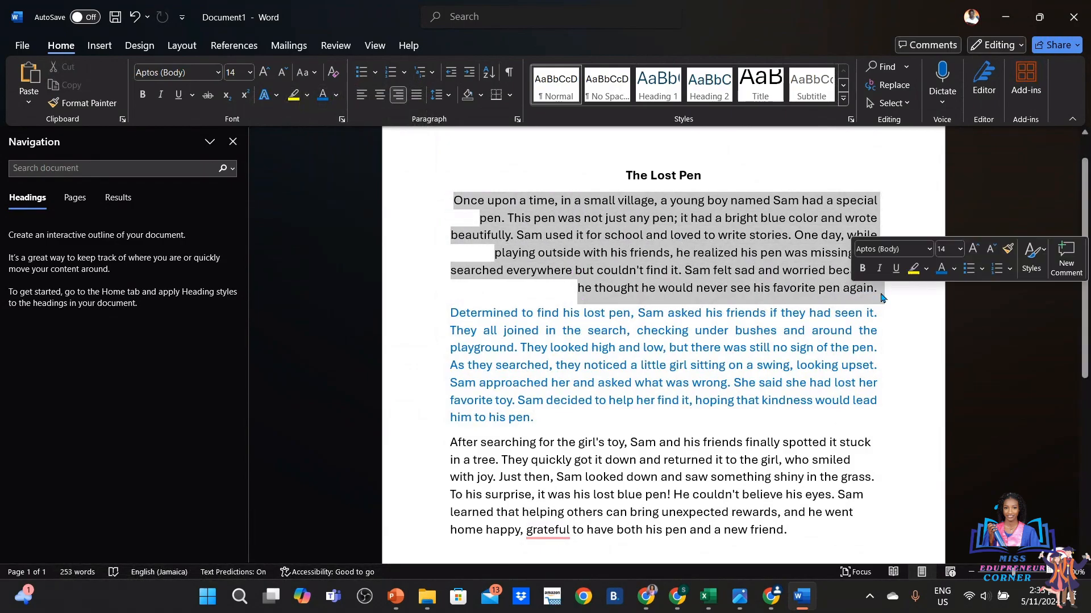
pyautogui.click(336, 95)
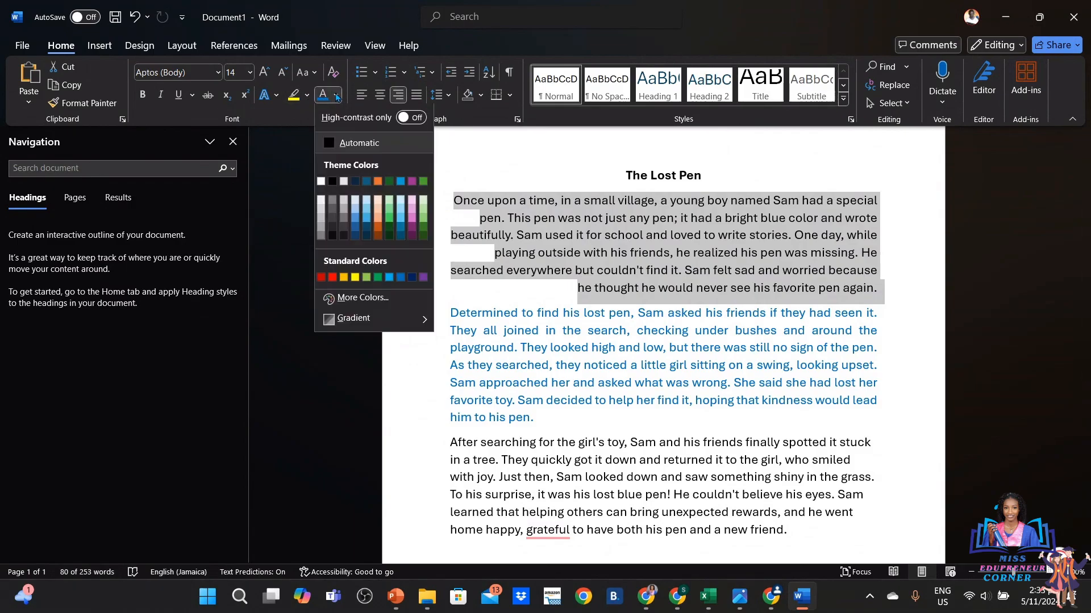
pyautogui.click(334, 277)
pyautogui.click(504, 269)
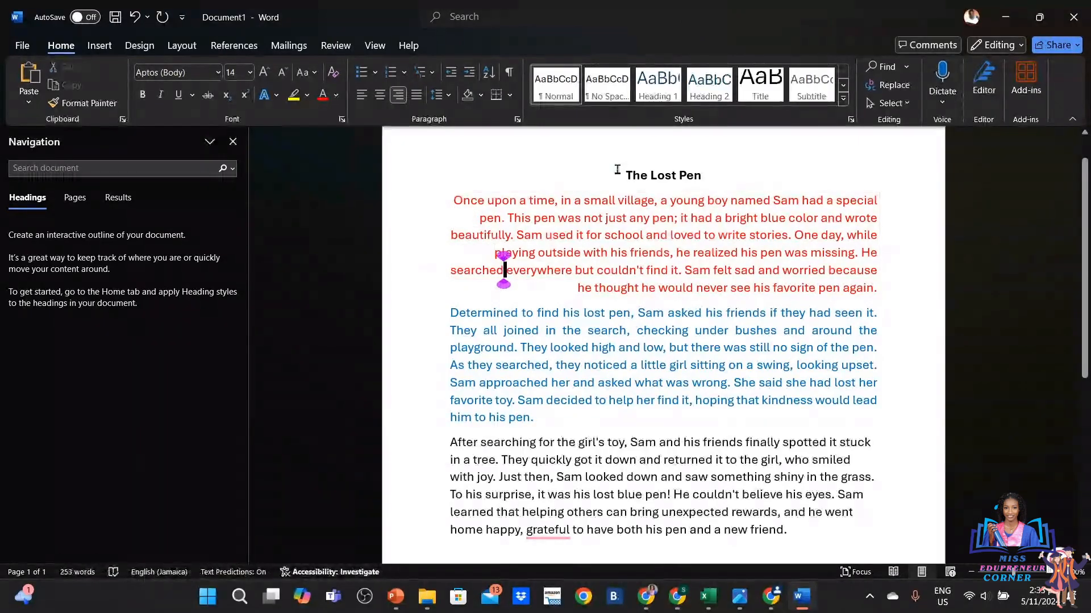
# Make the title 'The Lost Pen' green
pyautogui.moveTo(620, 175); pyautogui.dragTo(704, 176)
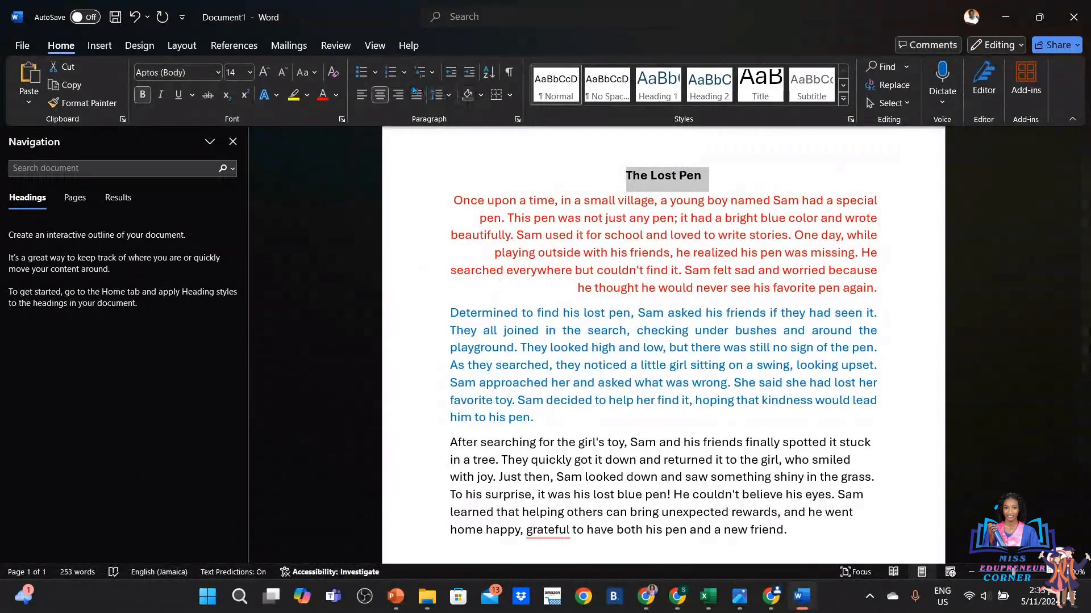
pyautogui.click(335, 95)
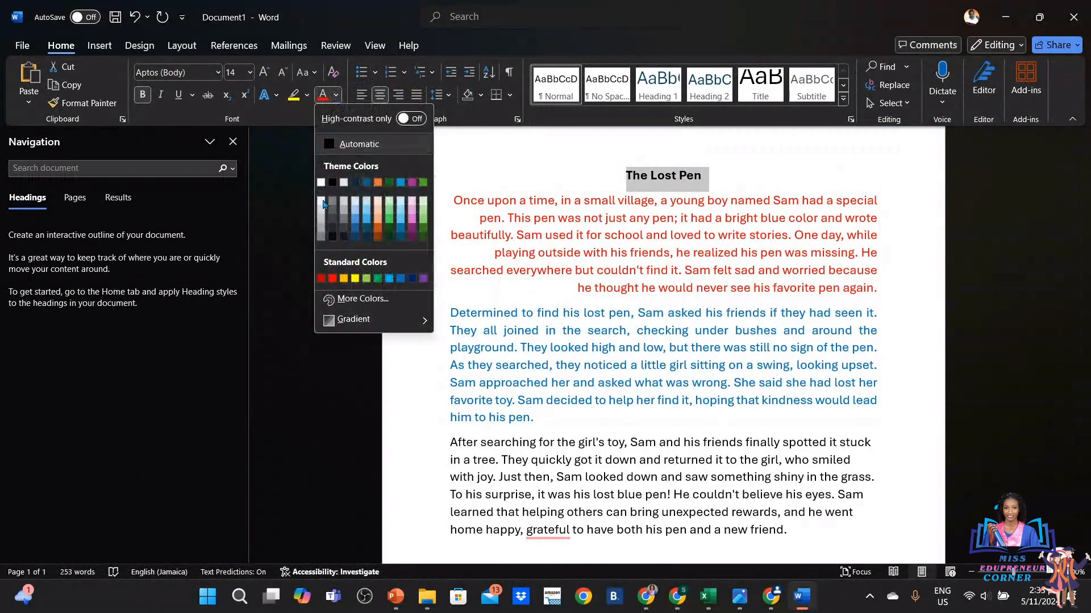
pyautogui.click(378, 278)
pyautogui.click(452, 347)
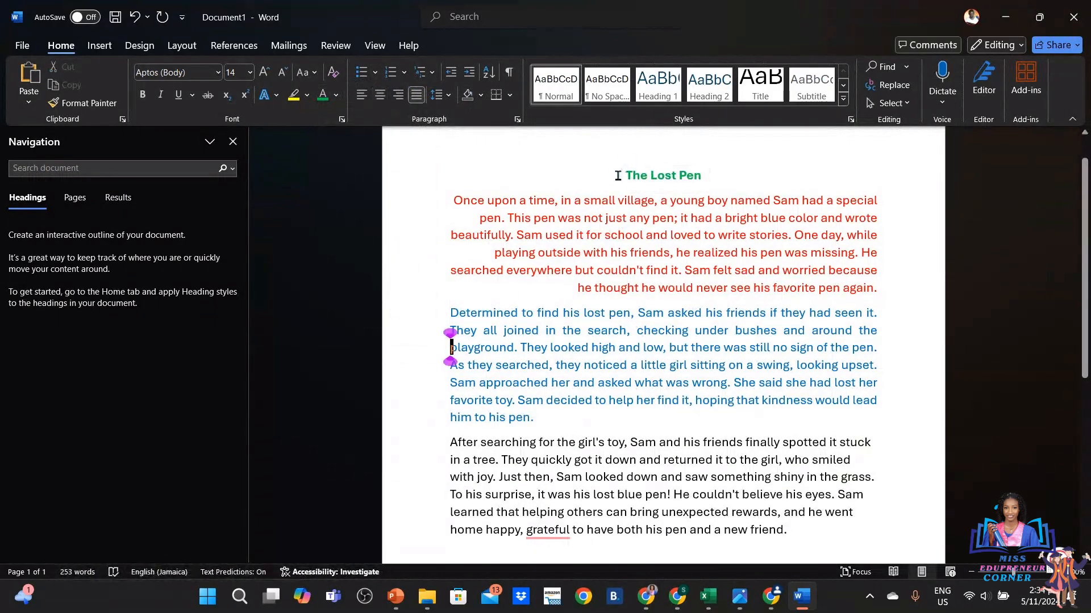
pyautogui.moveTo(618, 175); pyautogui.dragTo(723, 170)
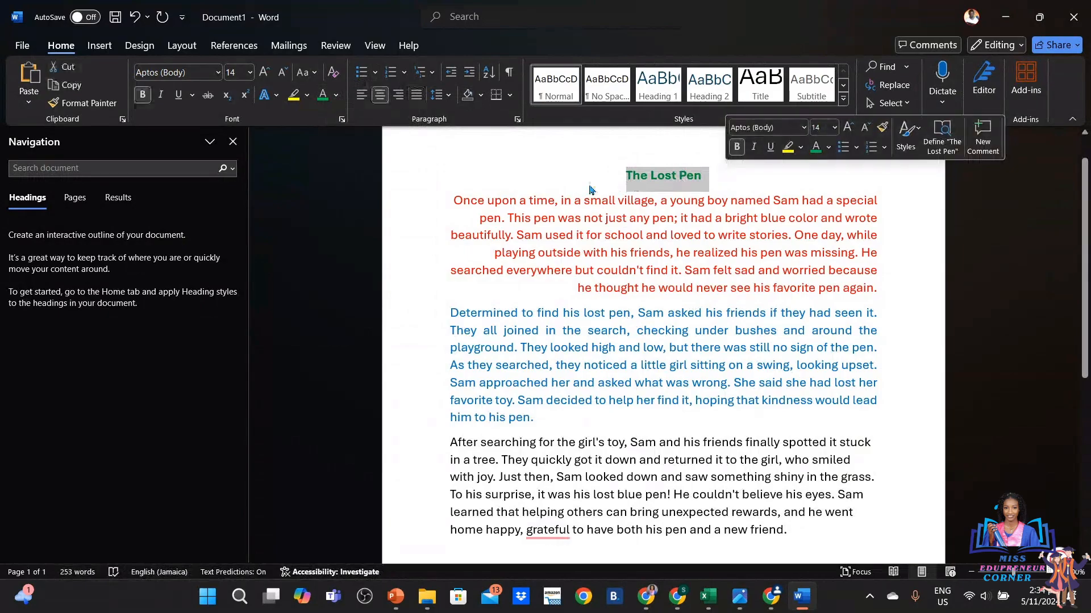
pyautogui.click(509, 200)
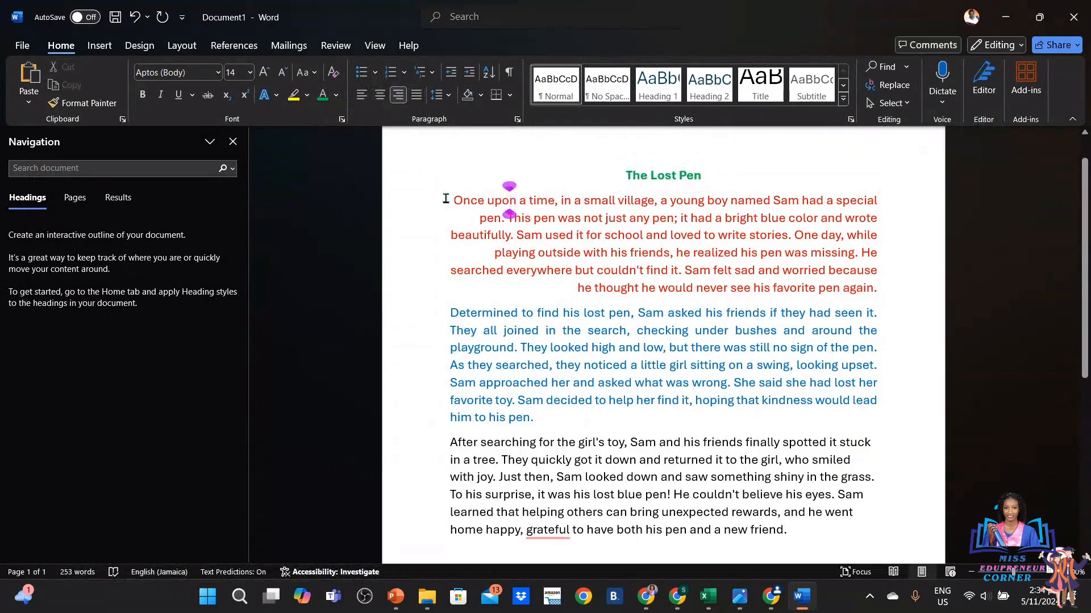
pyautogui.click(464, 200)
pyautogui.moveTo(495, 197); pyautogui.dragTo(639, 255)
pyautogui.click(517, 349)
pyautogui.moveTo(445, 312); pyautogui.dragTo(538, 416)
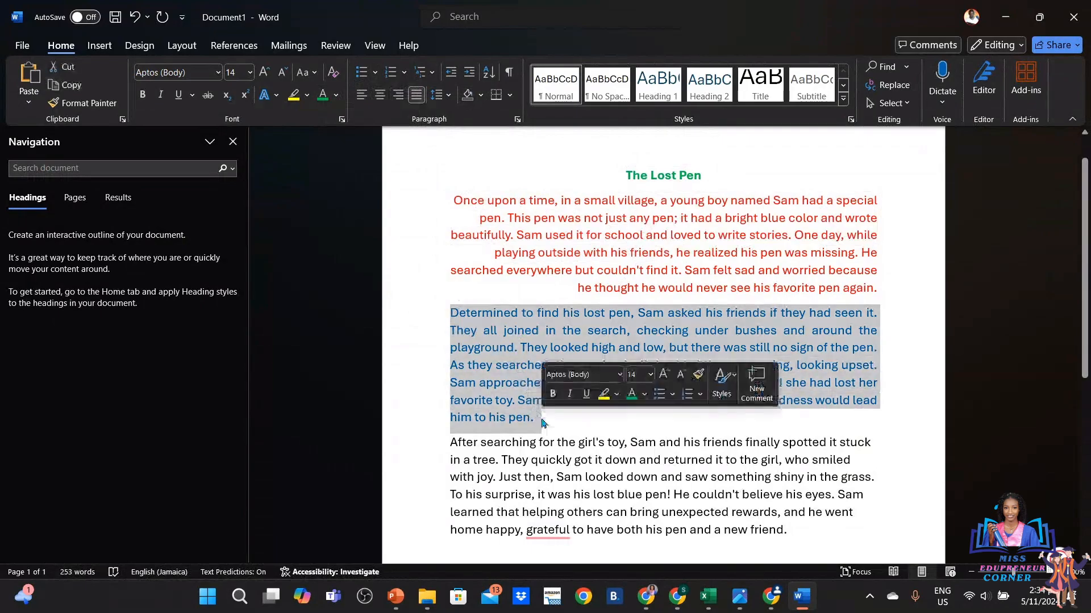
pyautogui.click(478, 460)
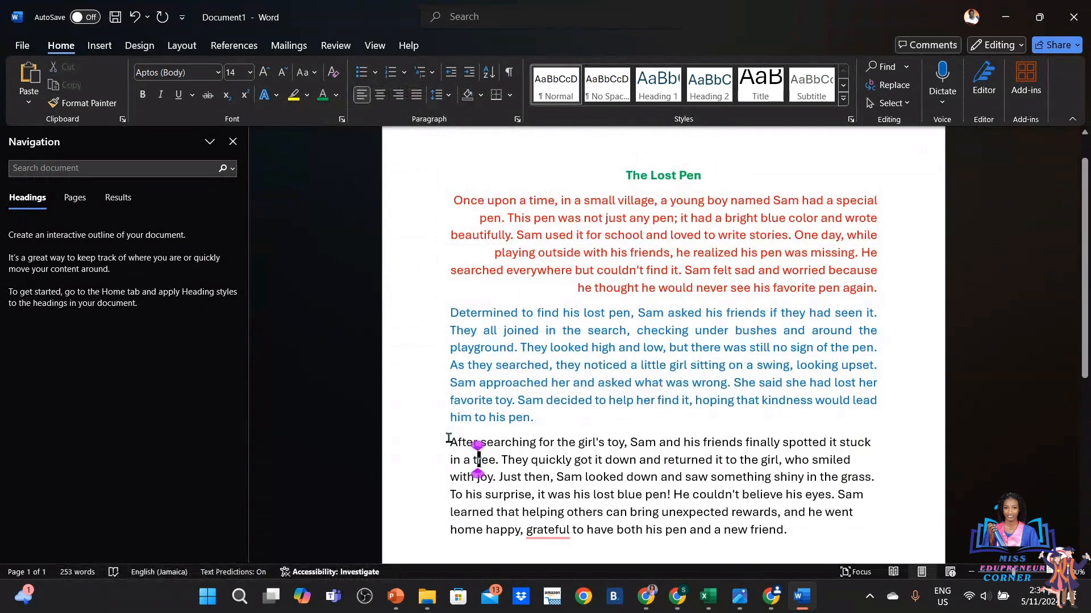
pyautogui.moveTo(449, 441); pyautogui.dragTo(585, 531)
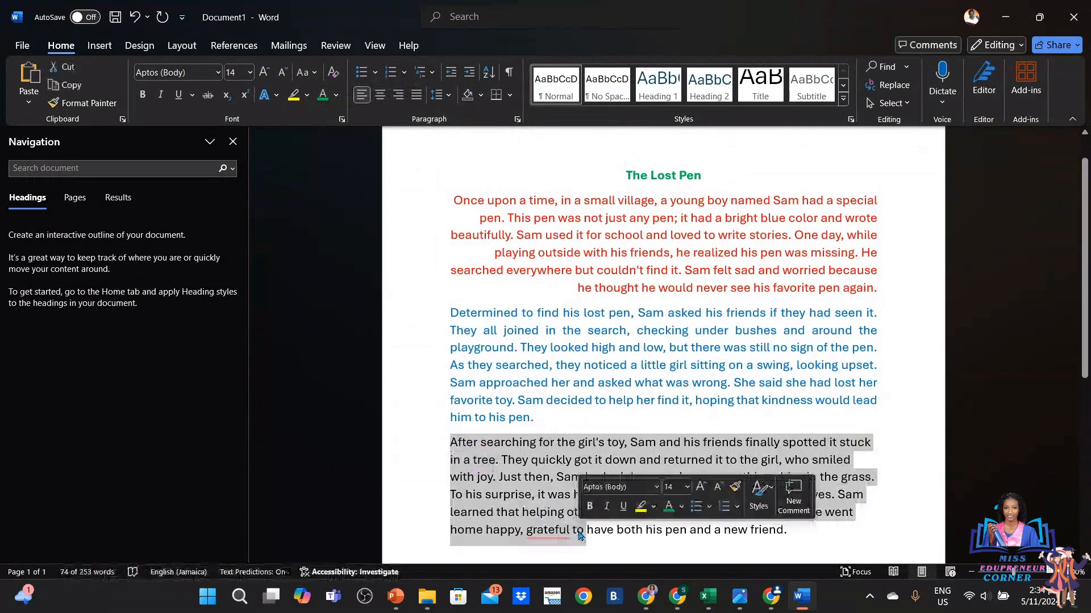
pyautogui.click(444, 321)
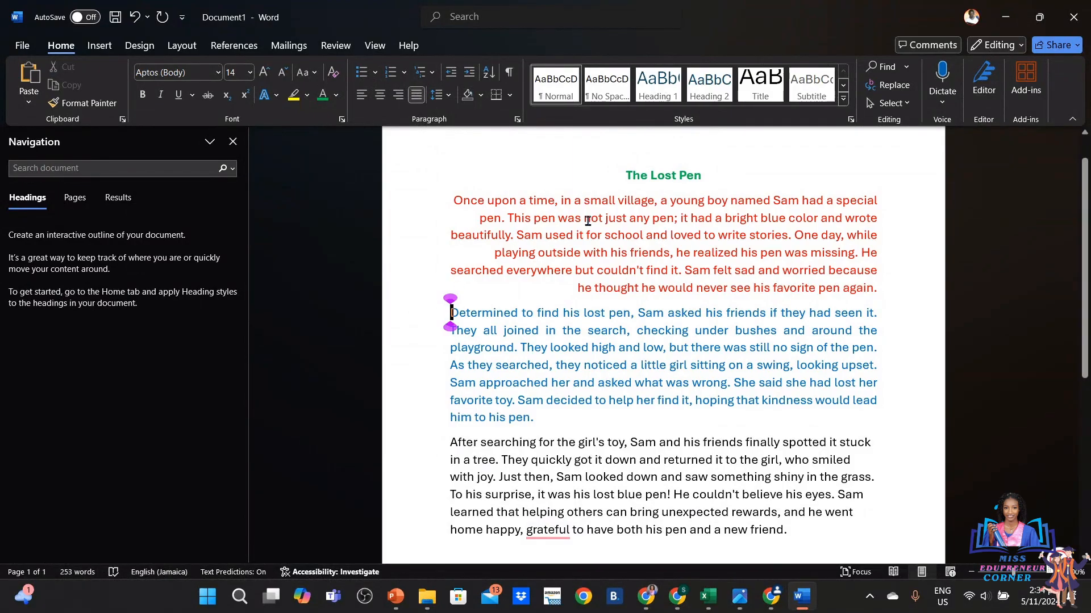
pyautogui.click(454, 200)
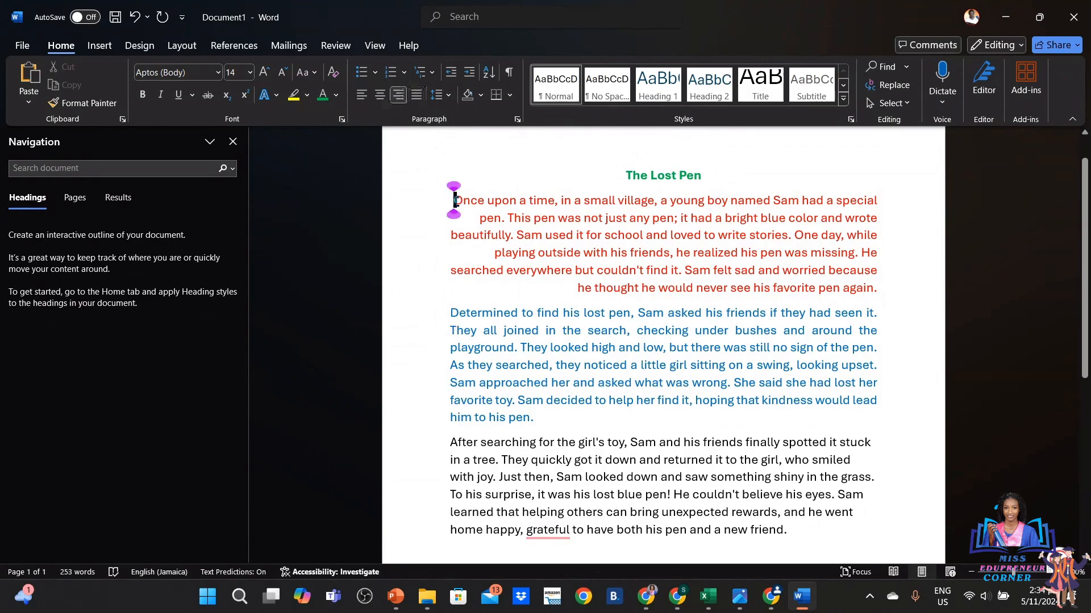
pyautogui.moveTo(454, 200); pyautogui.dragTo(881, 288)
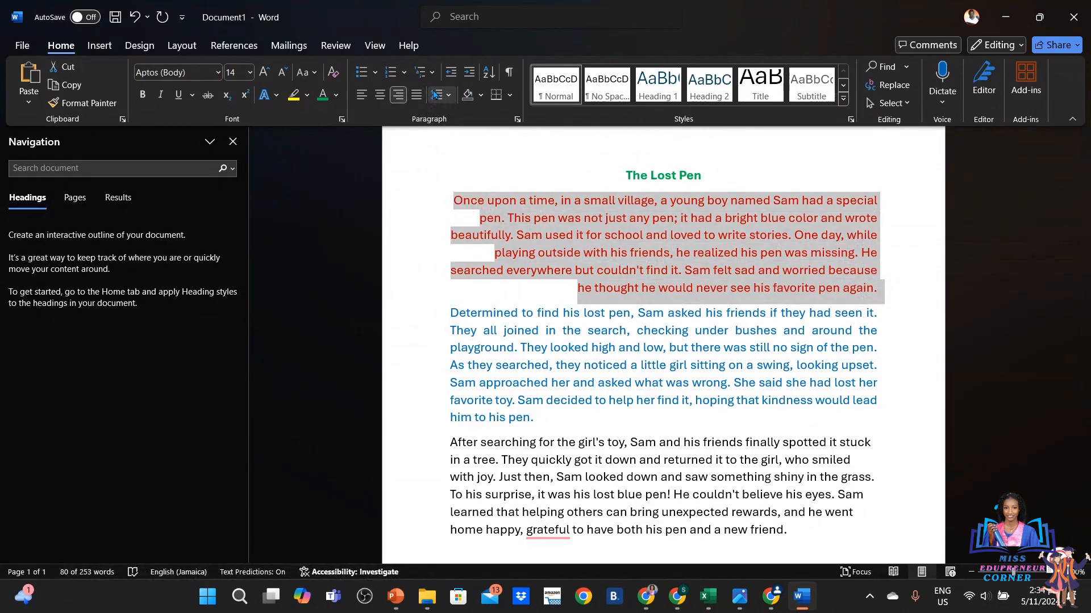
# Set the red first paragraph's line spacing to 2.0
pyautogui.click(450, 97)
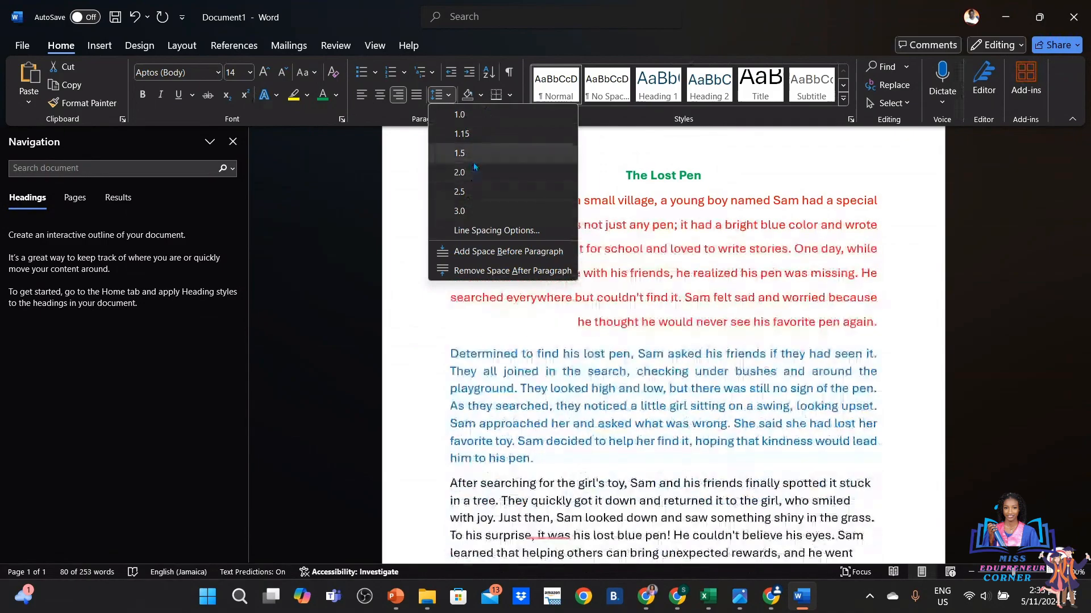
pyautogui.click(474, 171)
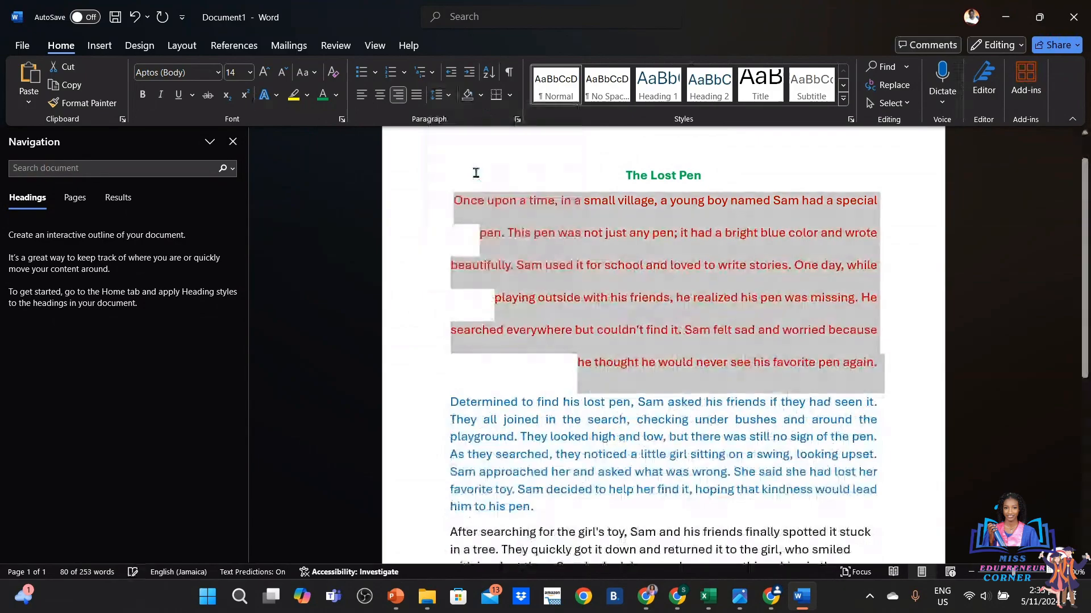
pyautogui.click(482, 177)
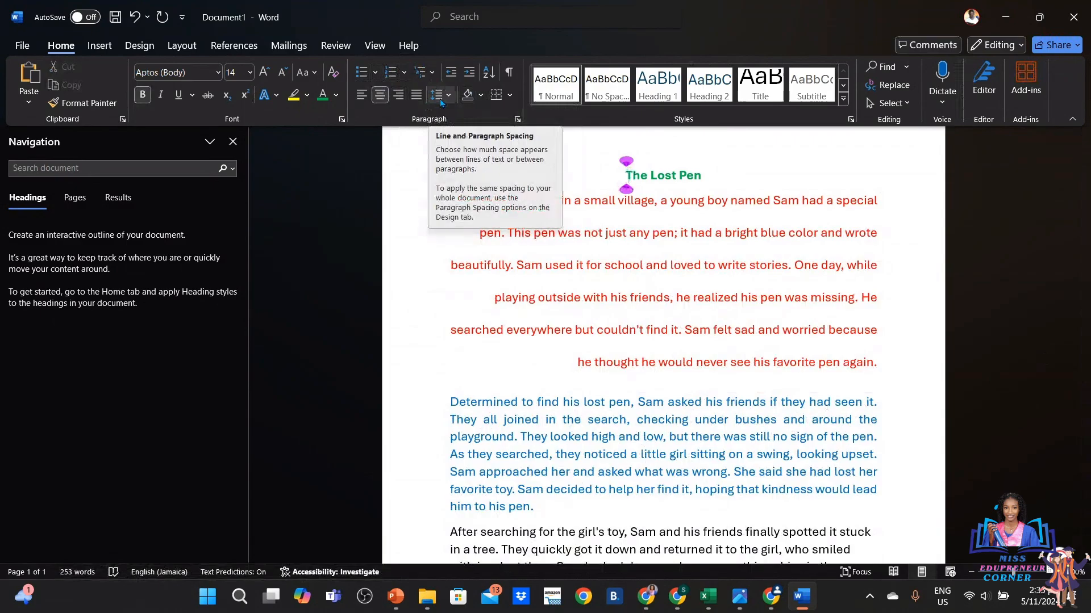
# Insert a Blank built-in header on the story's page
pyautogui.click(96, 45)
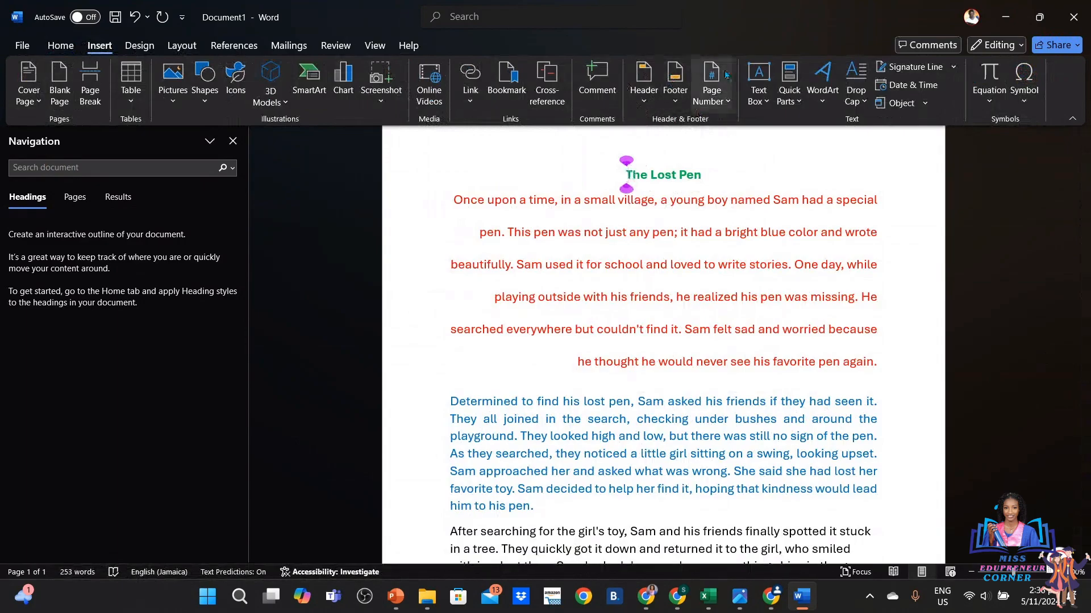
pyautogui.click(648, 98)
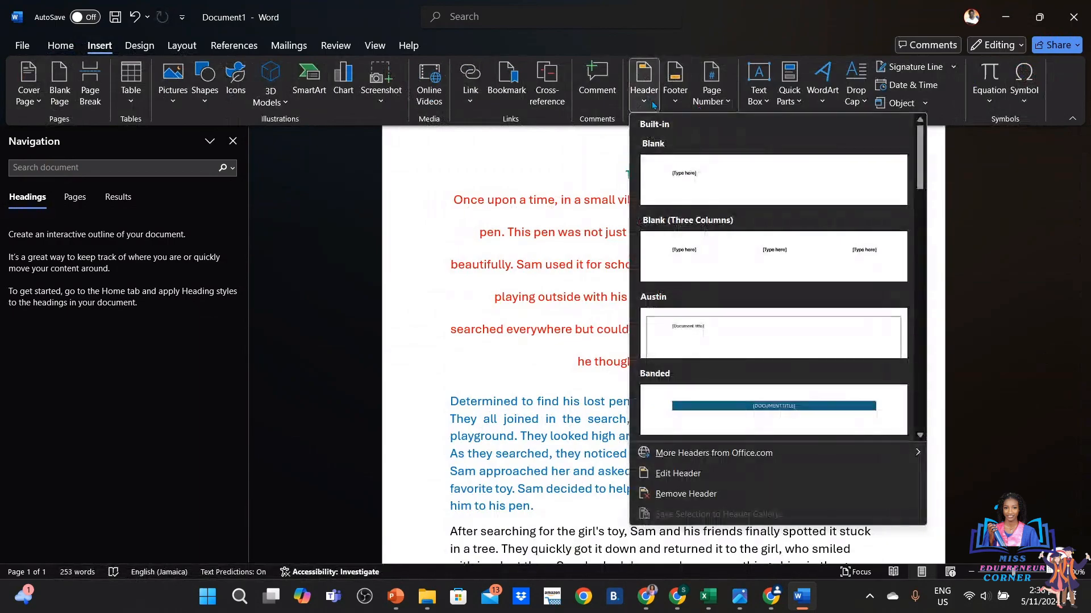
pyautogui.click(691, 192)
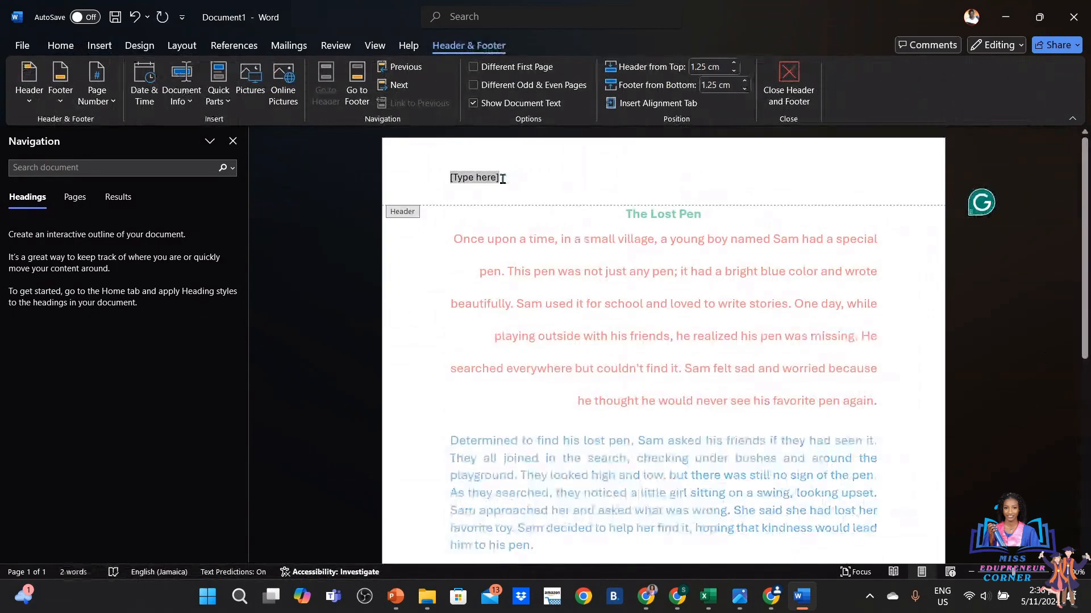
# Replace the header placeholder with the author's name, declining the Sticky Keys prompt
pyautogui.press('Delete')
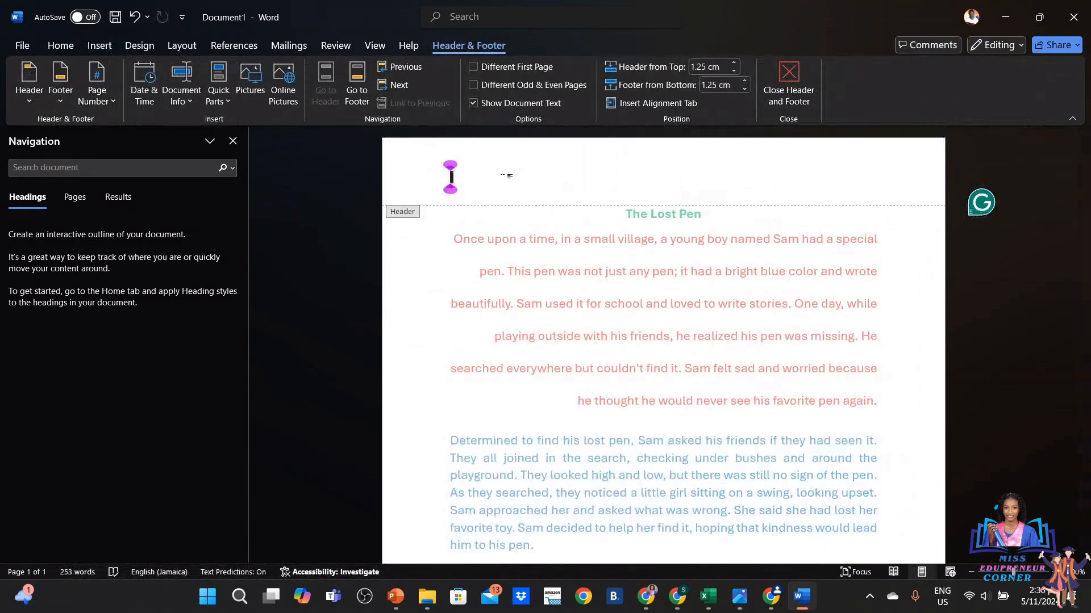
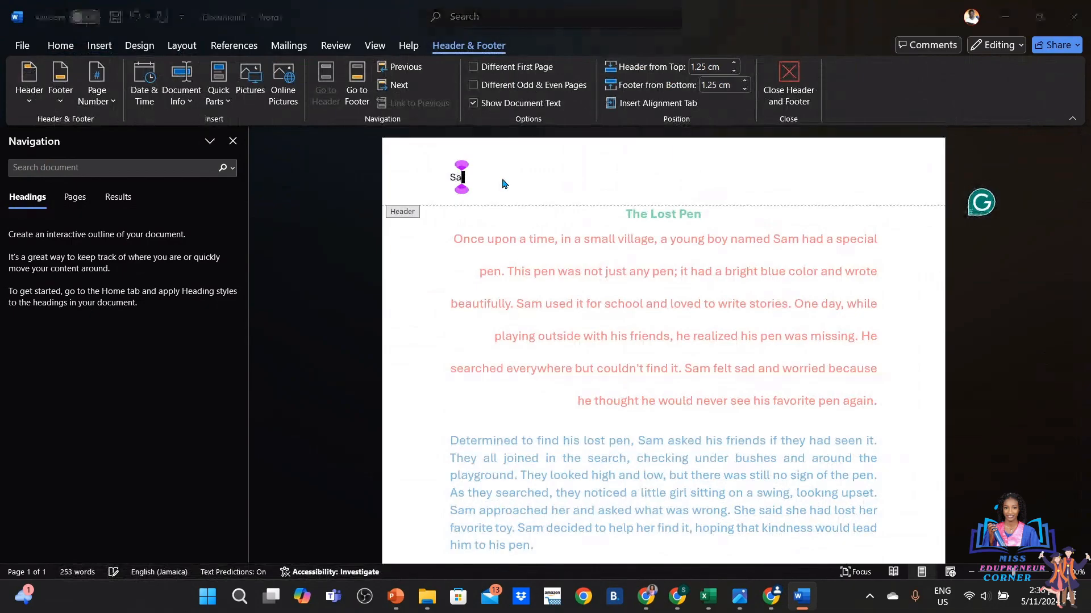
pyautogui.press('shift')
pyautogui.press('shift')
pyautogui.press('shift')
pyautogui.press('shift')
pyautogui.press('shift')
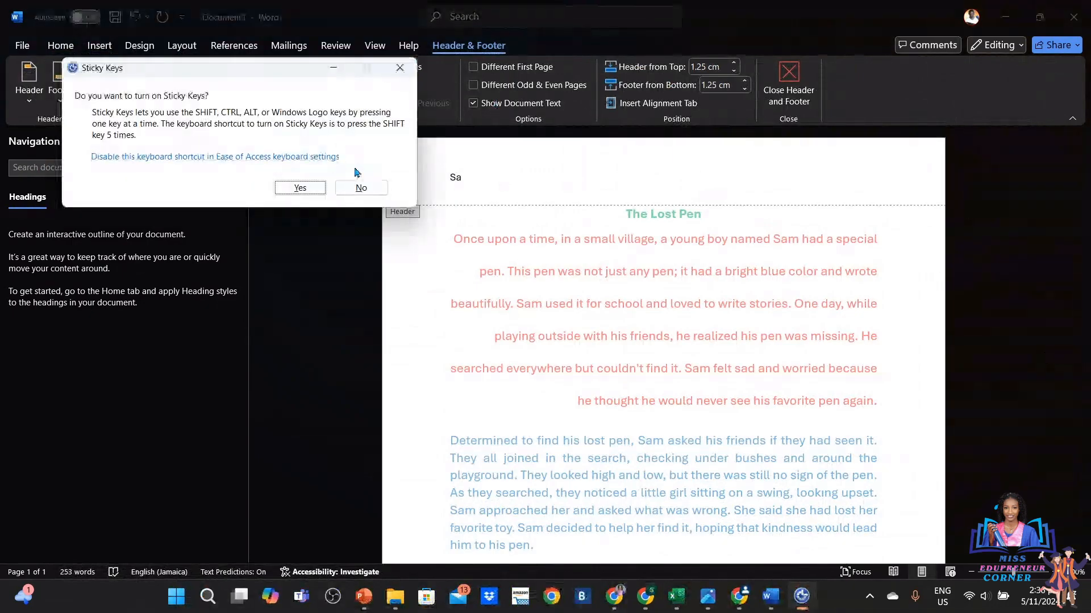
pyautogui.click(358, 187)
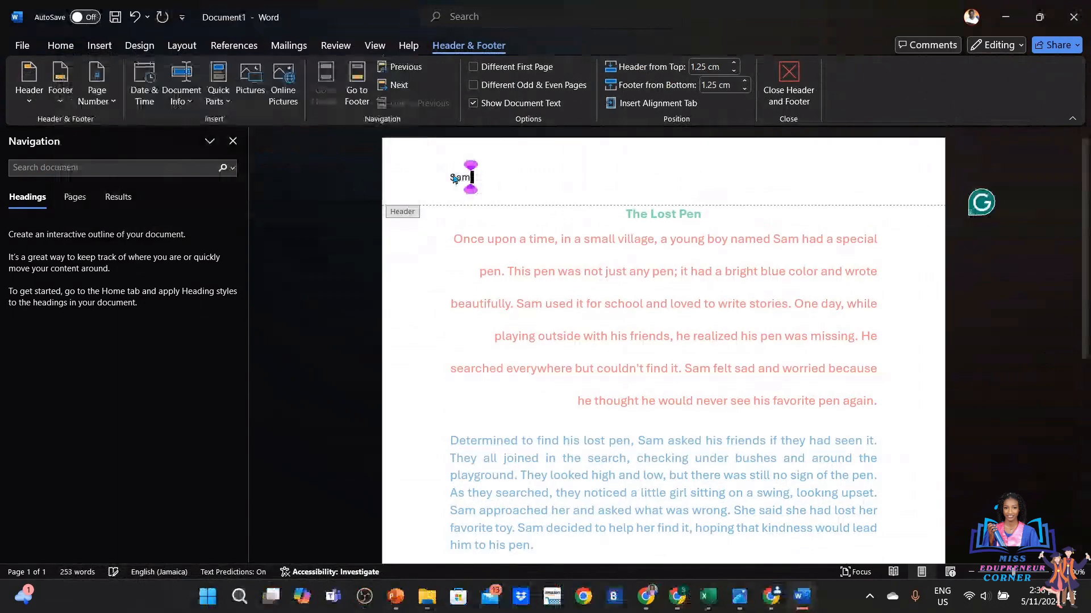
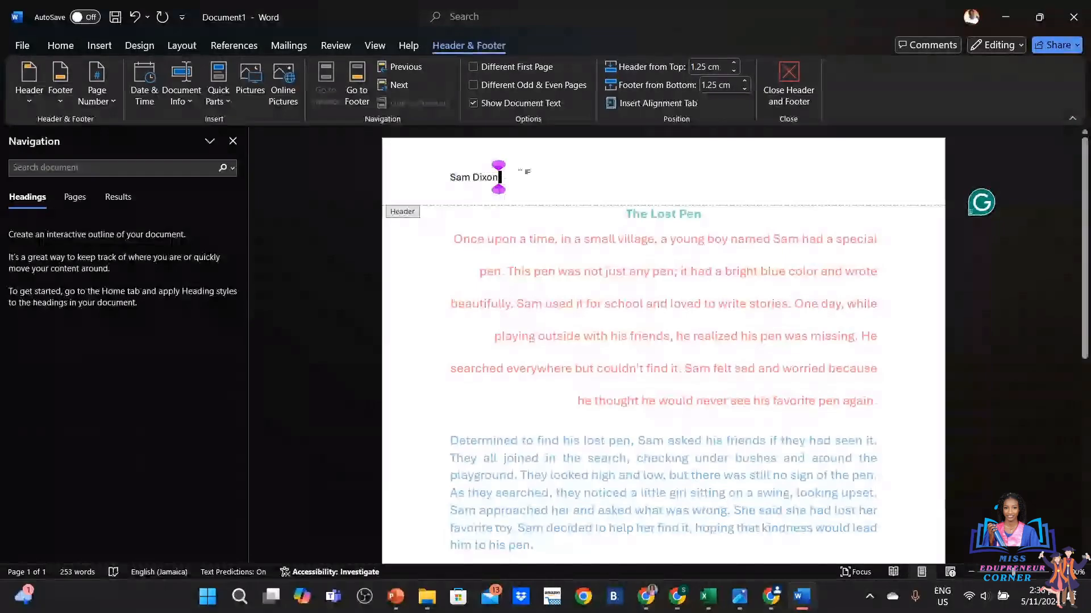
pyautogui.moveTo(525, 171); pyautogui.dragTo(440, 177)
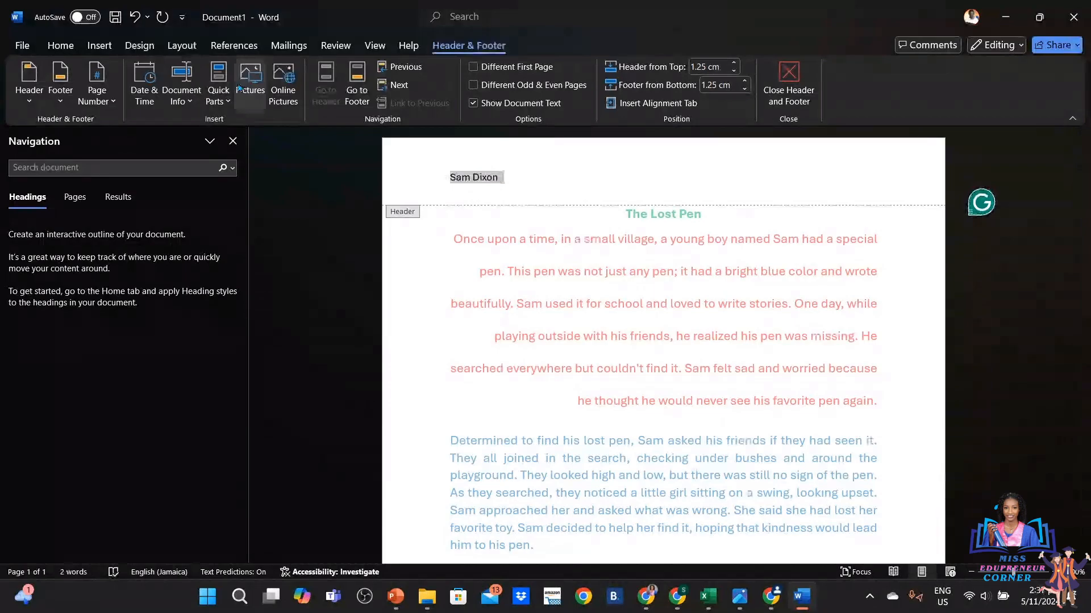
# Right-align the author's name in the header and return to the story body
pyautogui.click(61, 46)
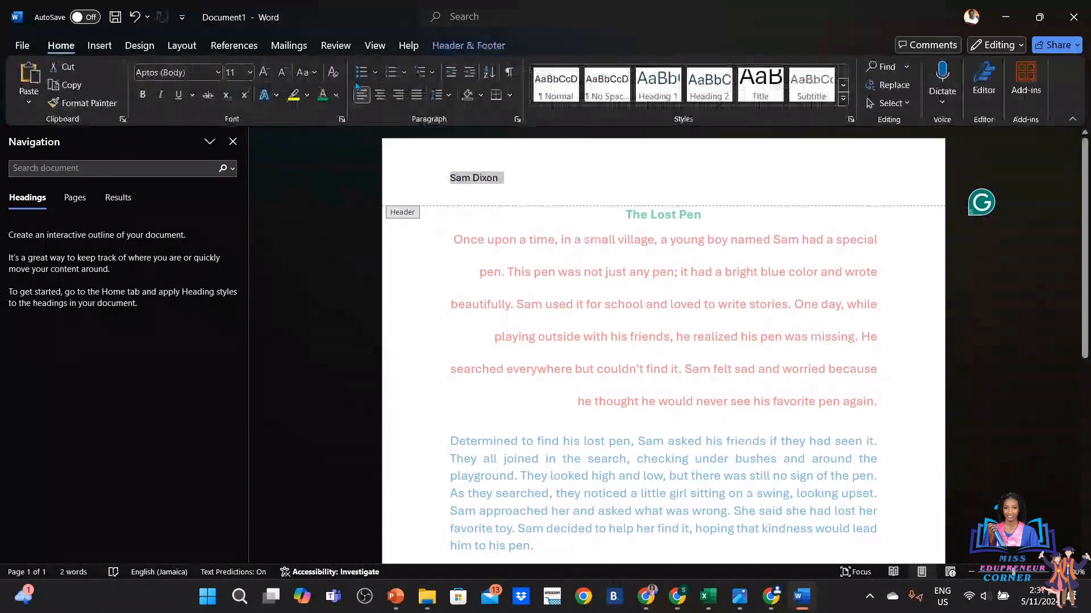
pyautogui.click(398, 95)
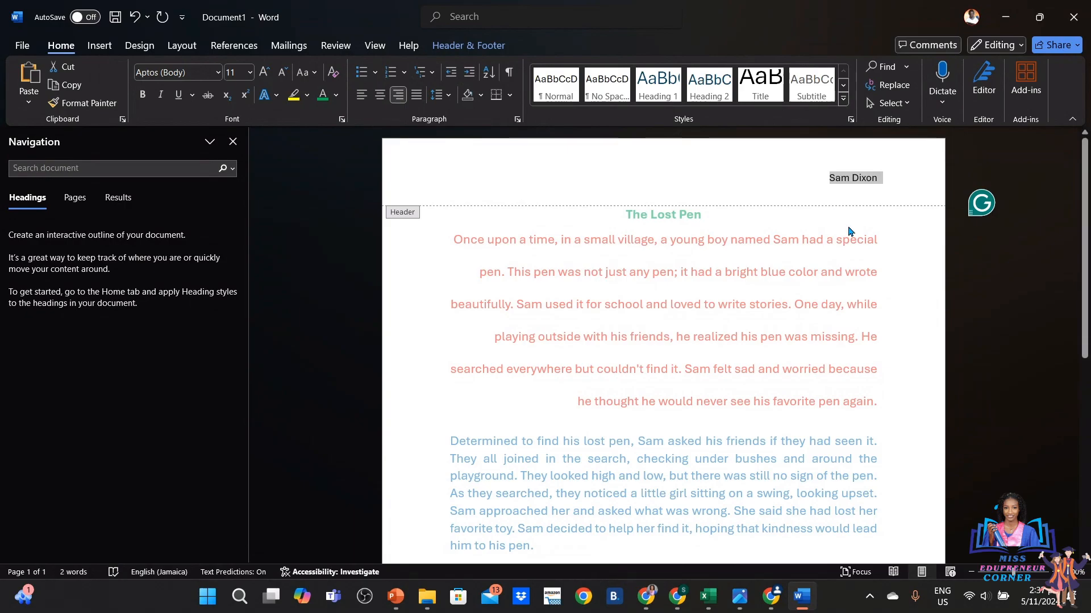
pyautogui.rightClick(817, 227)
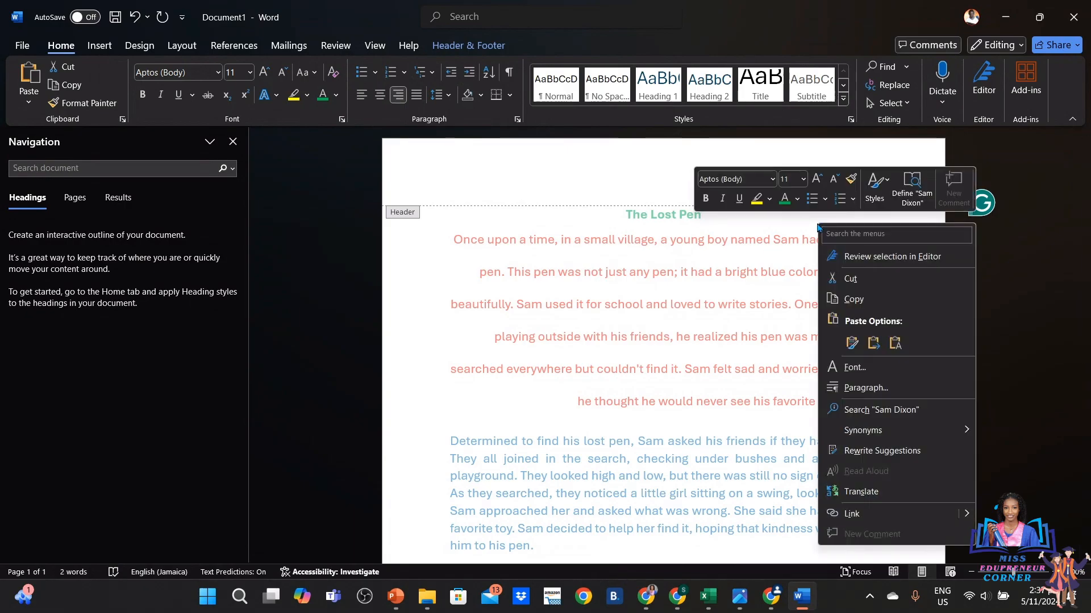
pyautogui.press('Escape')
pyautogui.doubleClick(763, 252)
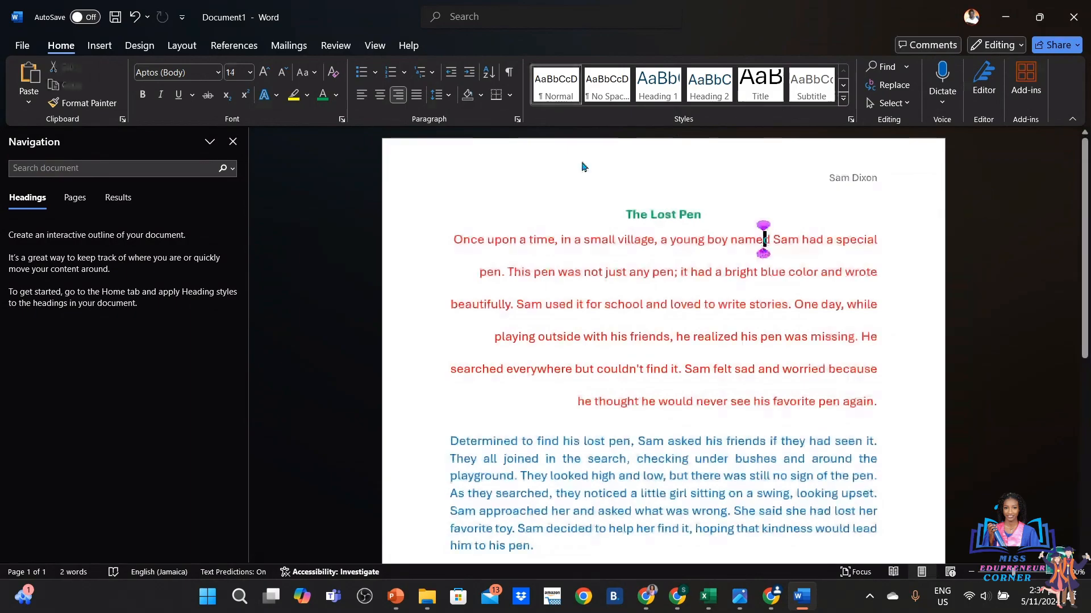
pyautogui.click(100, 45)
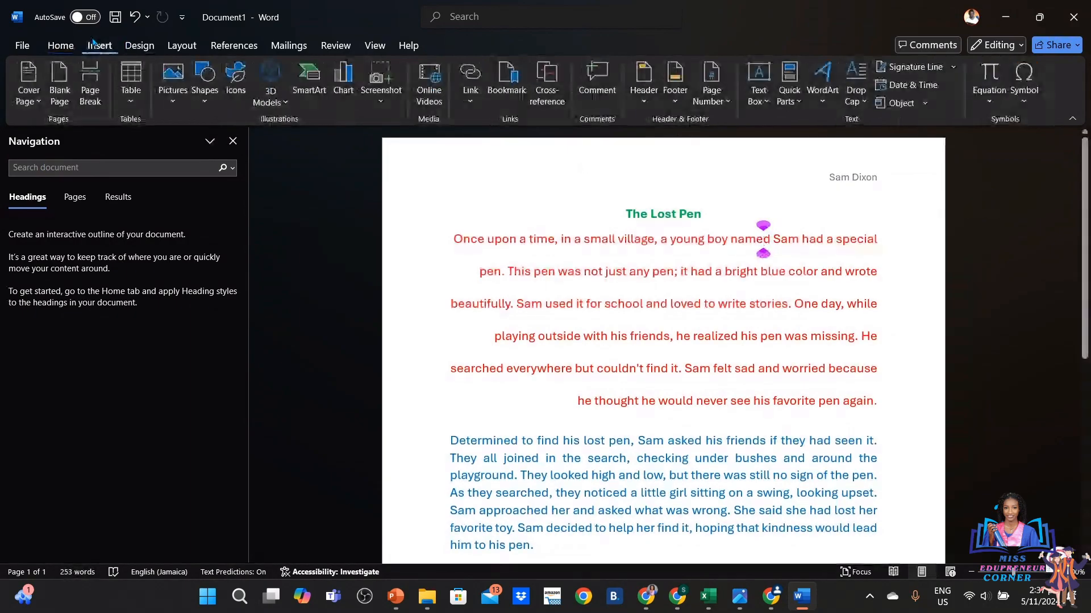
# Insert a Blank built-in footer at the bottom of the page
pyautogui.click(688, 94)
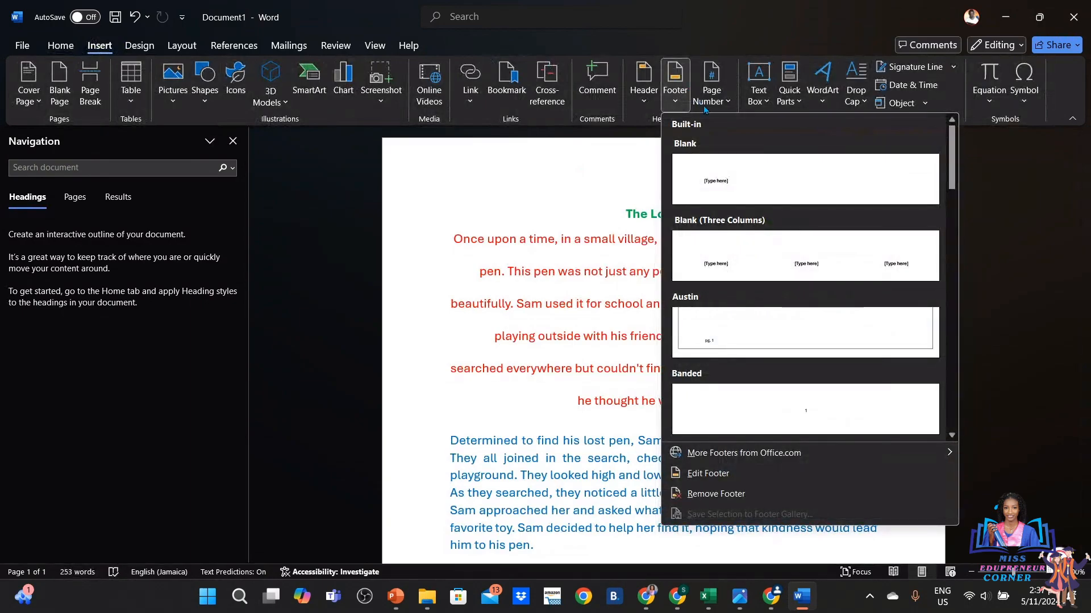
pyautogui.click(746, 187)
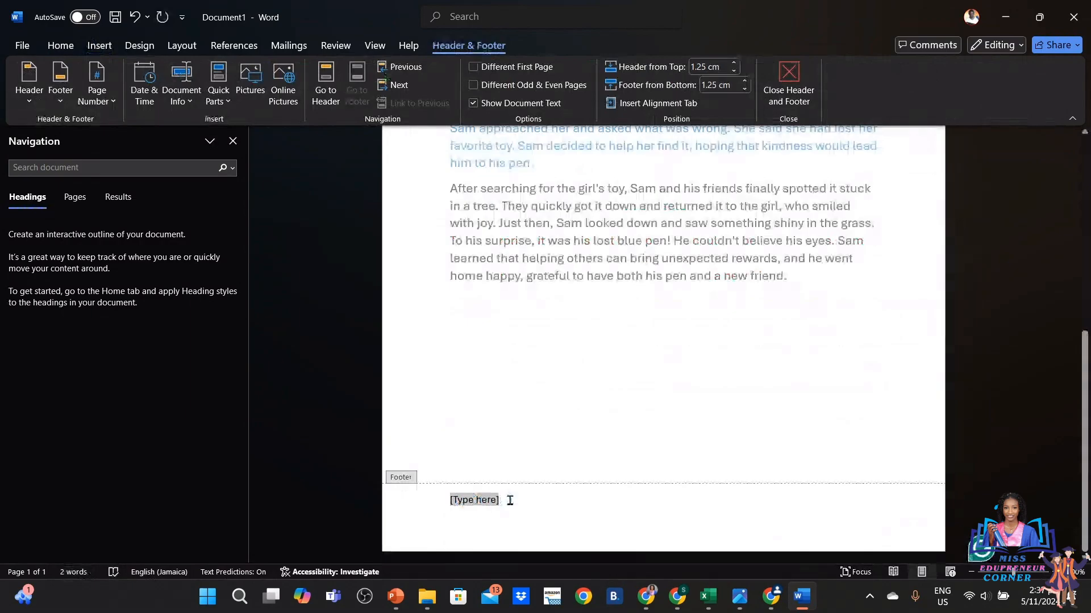
# Replace the footer's '[Type here]' placeholder with 'Grade 9', fixing typos along the way
pyautogui.click(422, 506)
pyautogui.write('g')
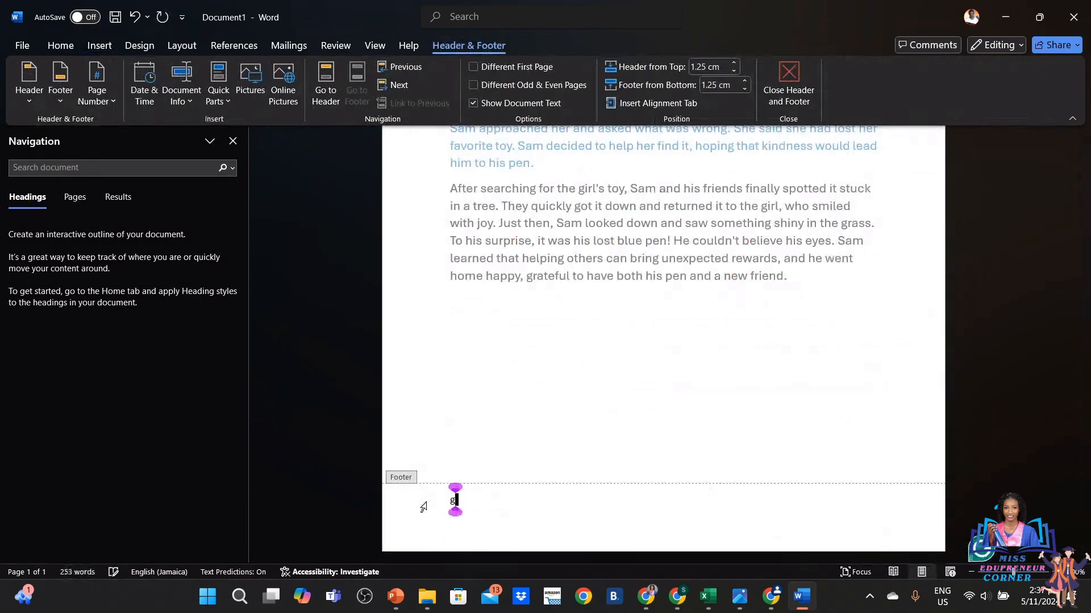
pyautogui.press('BackSpace')
pyautogui.write('Gra')
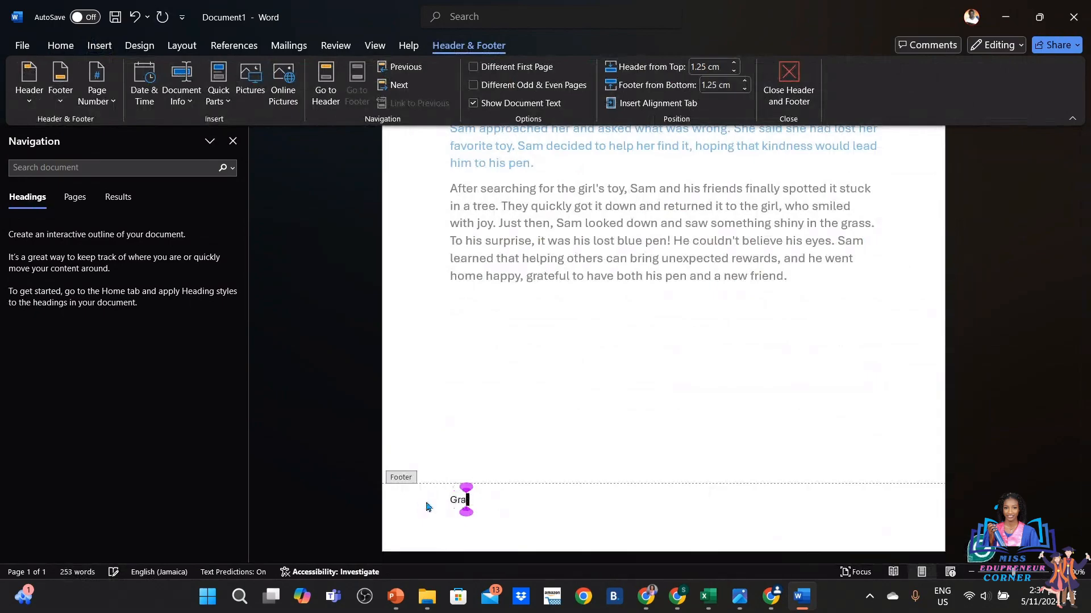
pyautogui.write('de 9')
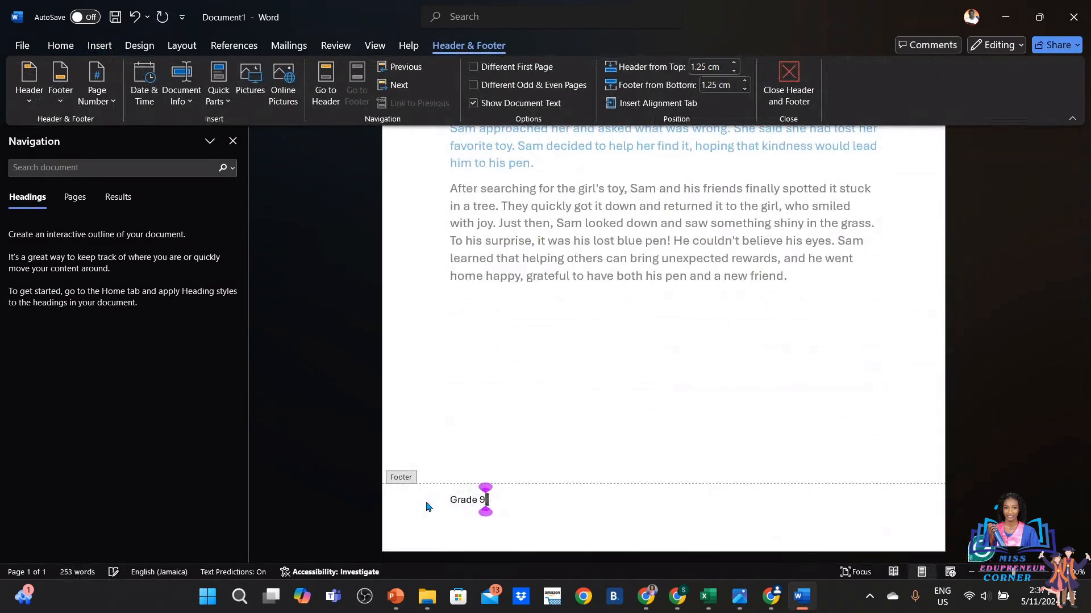
pyautogui.click(499, 509)
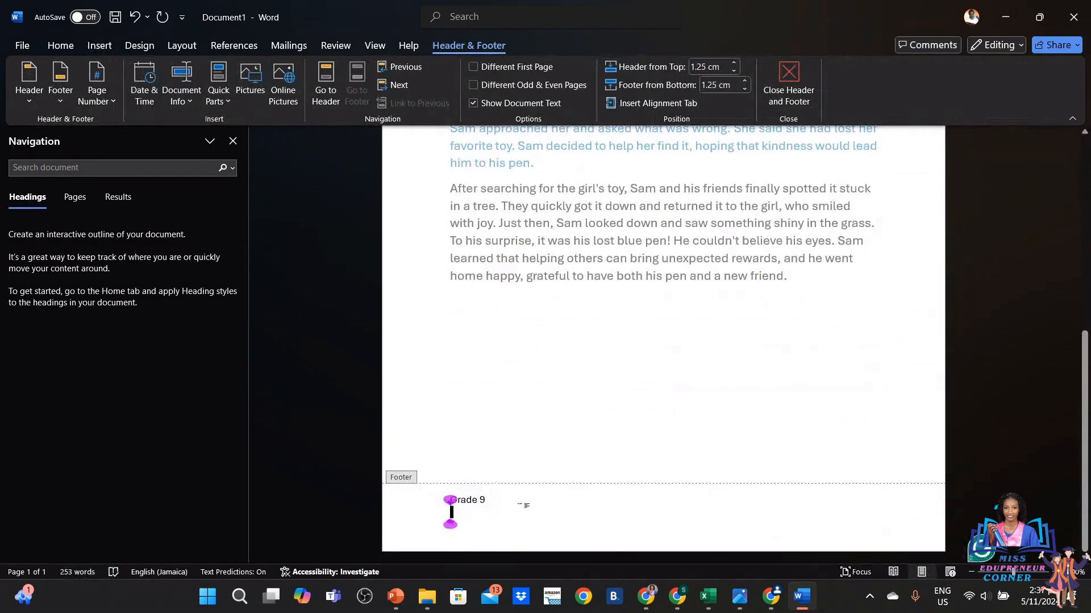
pyautogui.rightClick(596, 421)
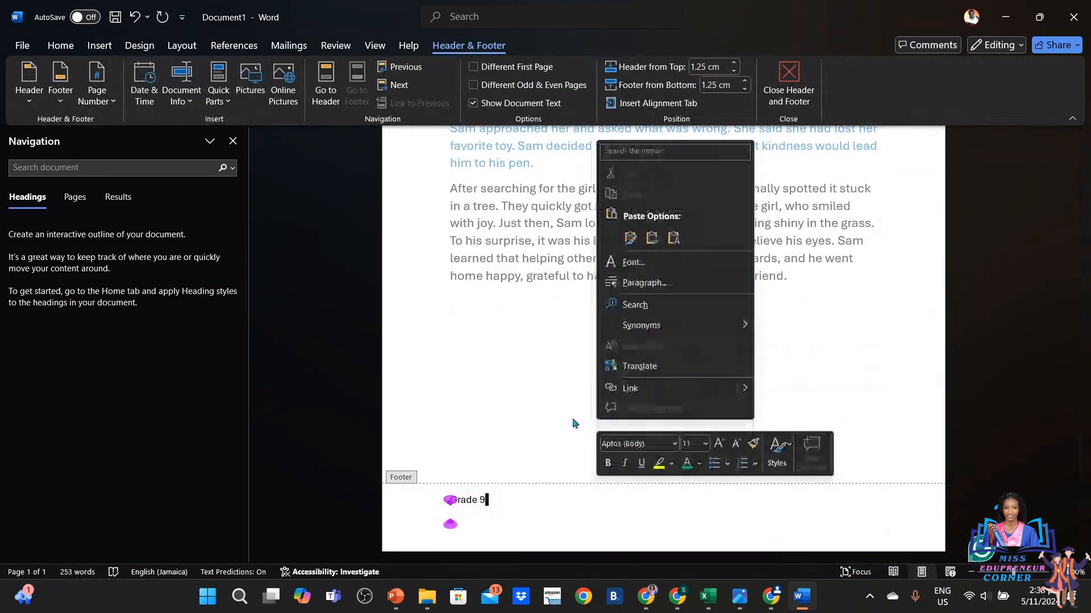
pyautogui.click(526, 415)
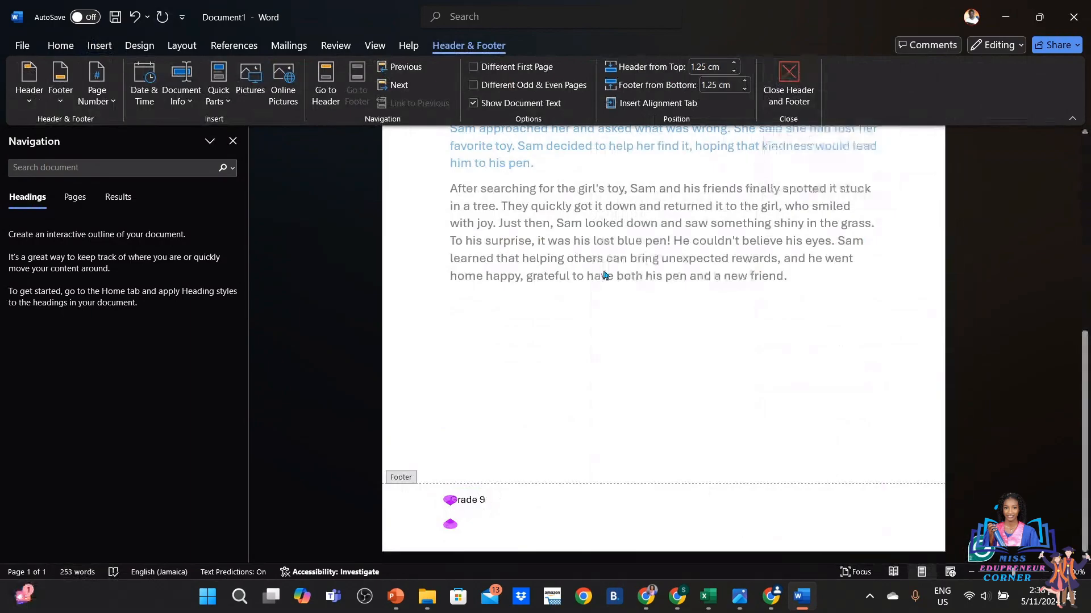
# Exit footer editing and add empty paragraphs below the story's last paragraph
pyautogui.click(788, 69)
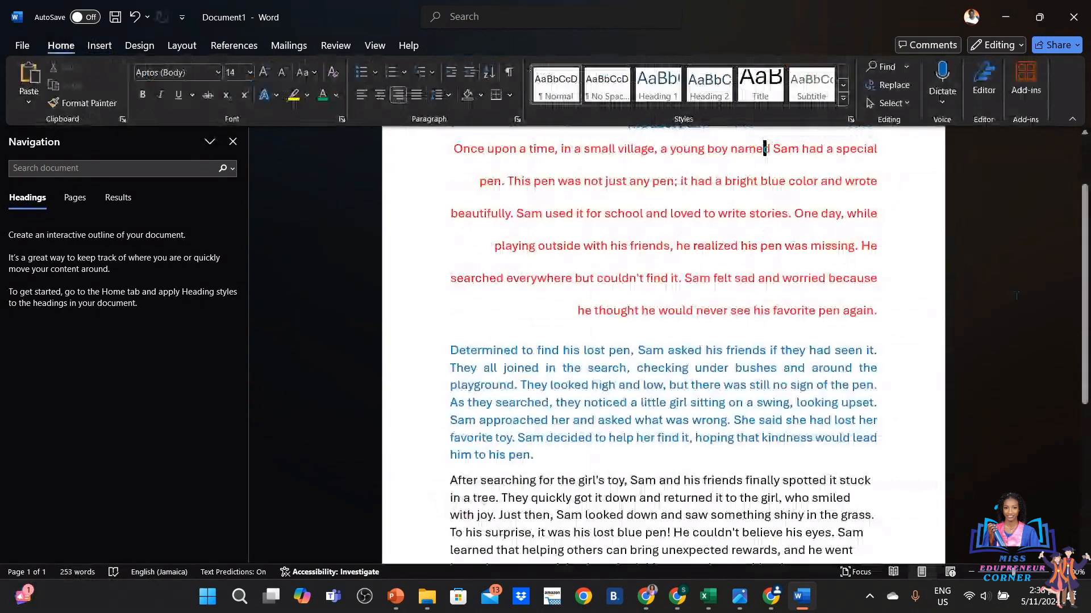
pyautogui.moveTo(1084, 255); pyautogui.dragTo(1083, 203)
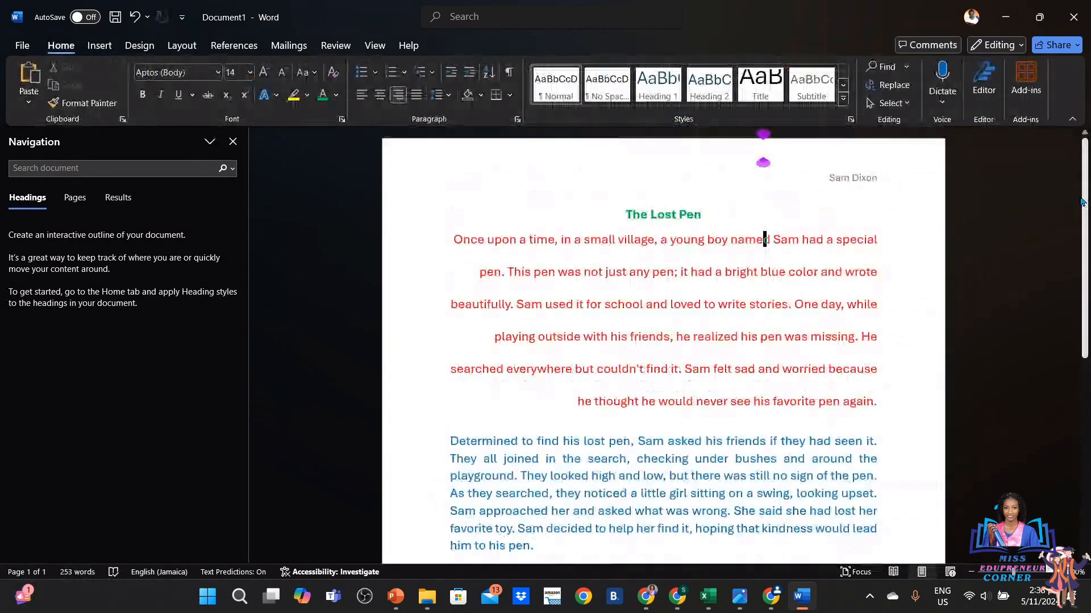
pyautogui.scroll(-5, 1056, 378)
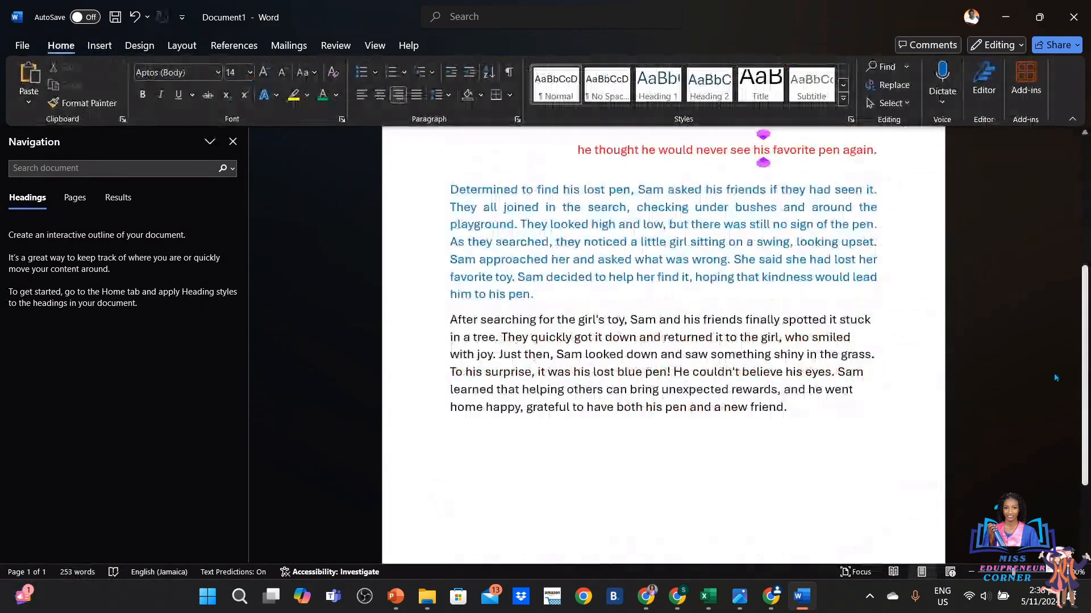
pyautogui.scroll(-3, 1056, 378)
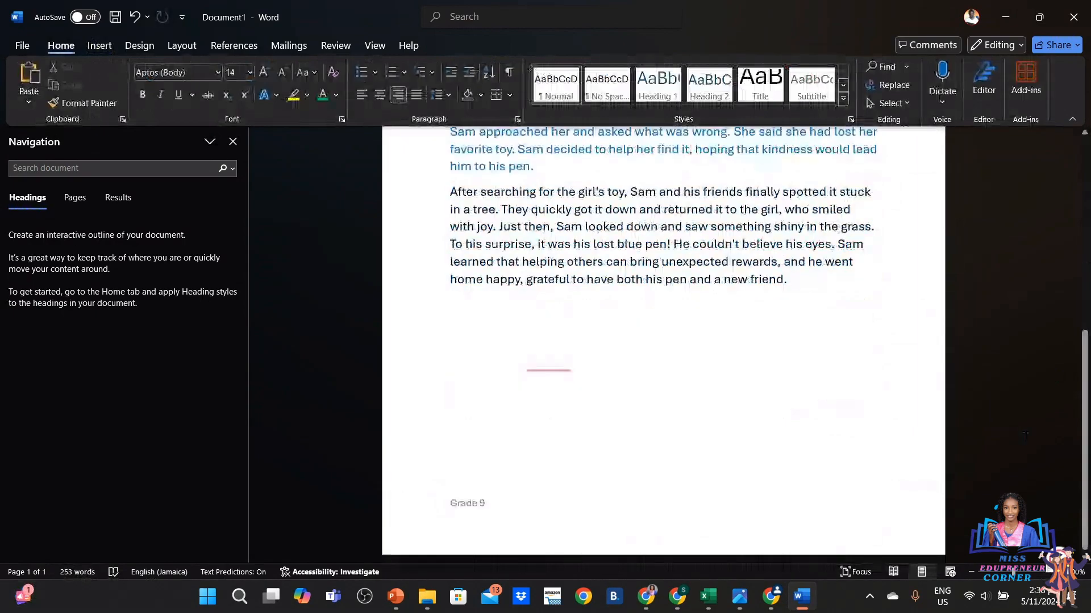
pyautogui.click(808, 485)
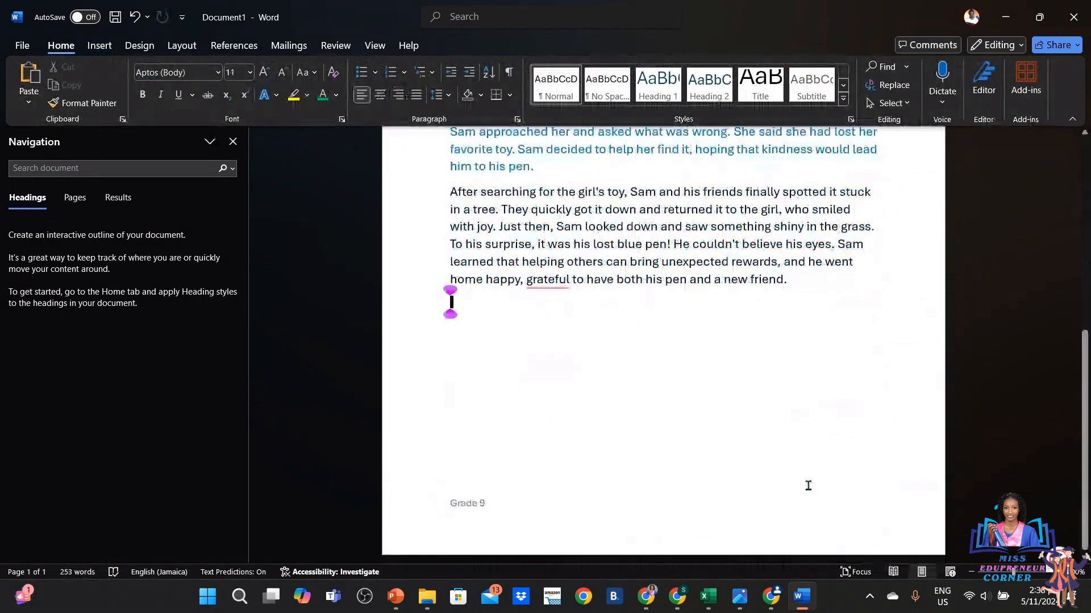
pyautogui.press('Return')
pyautogui.press('Return')
pyautogui.press('Return')
pyautogui.press('Return')
pyautogui.press('Return')
pyautogui.press('Return')
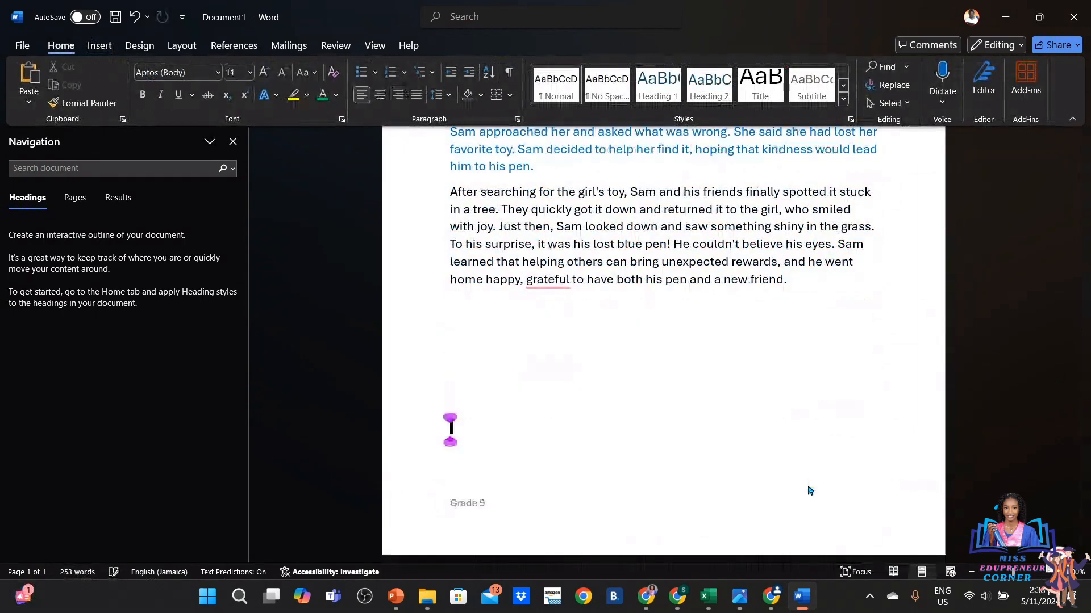
pyautogui.press('Return')
pyautogui.press('Return')
pyautogui.press('Return')
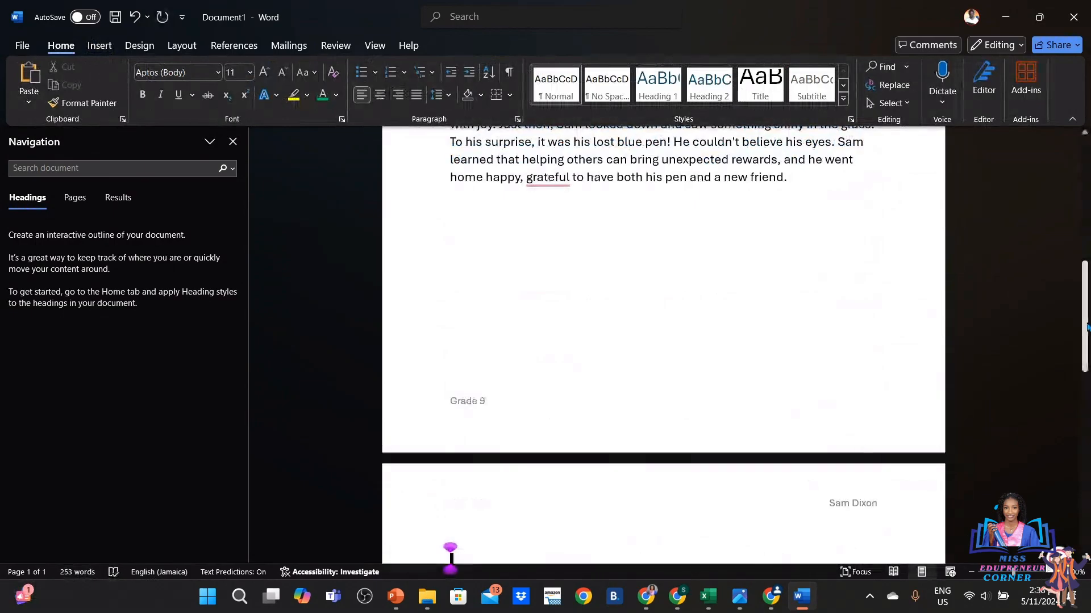
# Add more blank lines on the second page so the document runs onto a third page
pyautogui.moveTo(1085, 323); pyautogui.dragTo(1086, 500)
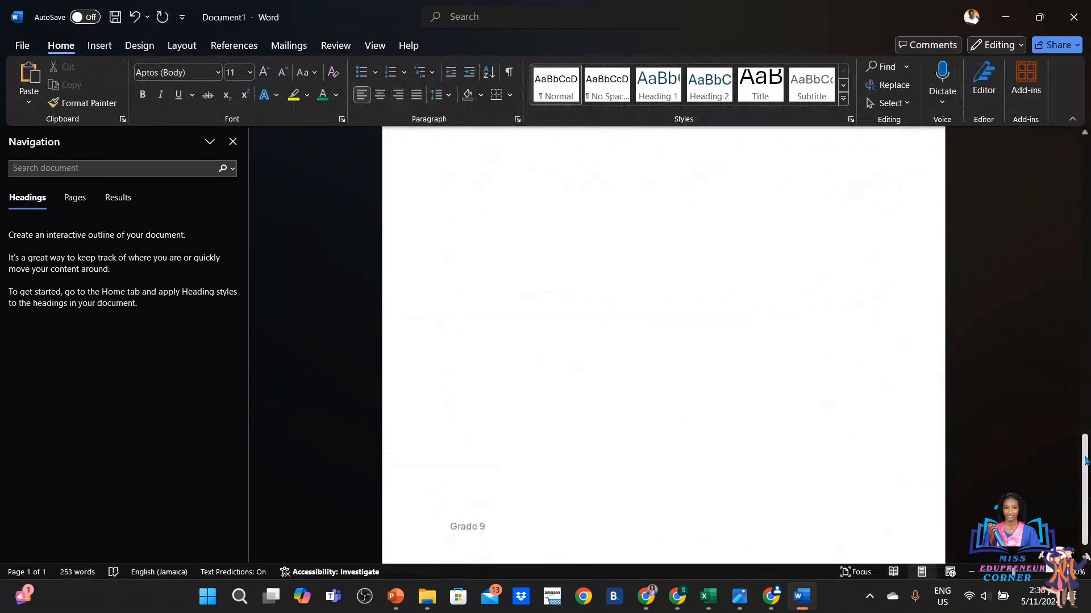
pyautogui.moveTo(1086, 461); pyautogui.dragTo(1085, 468)
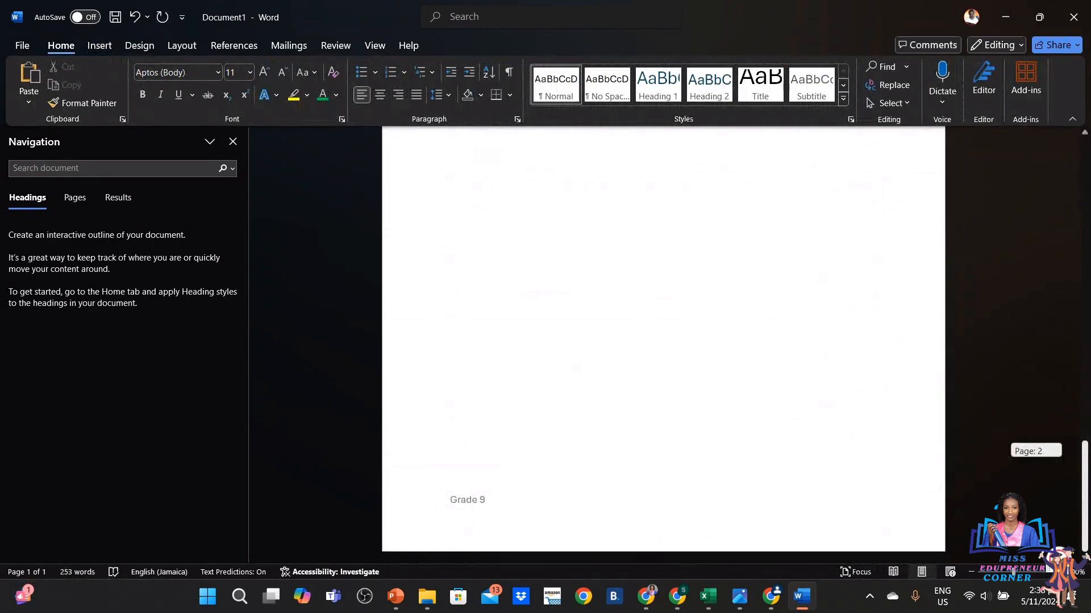
pyautogui.moveTo(1085, 469)
pyautogui.mouseDown()
pyautogui.moveTo(1085, 382)
pyautogui.moveTo(1085, 468)
pyautogui.mouseUp()
pyautogui.click(809, 389)
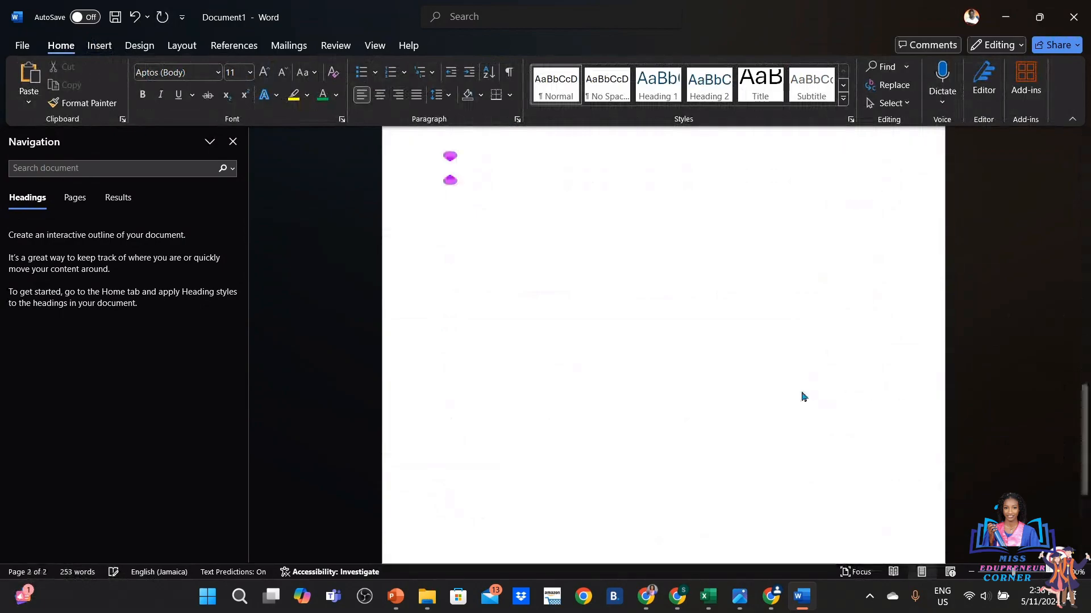
pyautogui.press('Return')
pyautogui.press('Return')
pyautogui.press('Return')
pyautogui.press('Return')
pyautogui.press('Return')
pyautogui.press('Return')
pyautogui.press('Return')
pyautogui.press('Return')
pyautogui.press('Return')
pyautogui.press('Return')
pyautogui.press('Return')
pyautogui.press('Return')
pyautogui.press('Return')
pyautogui.press('Return')
pyautogui.press('Return')
pyautogui.press('Return')
pyautogui.press('Return')
pyautogui.press('Return')
pyautogui.press('Return')
pyautogui.press('Return')
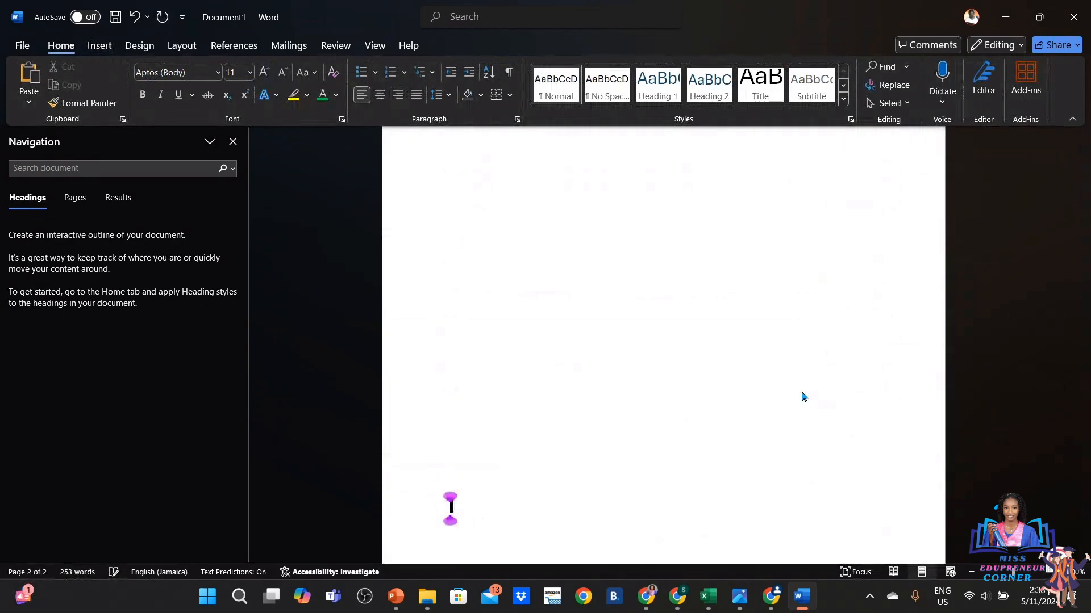
pyautogui.press('Return')
pyautogui.press('Return')
pyautogui.press('Return')
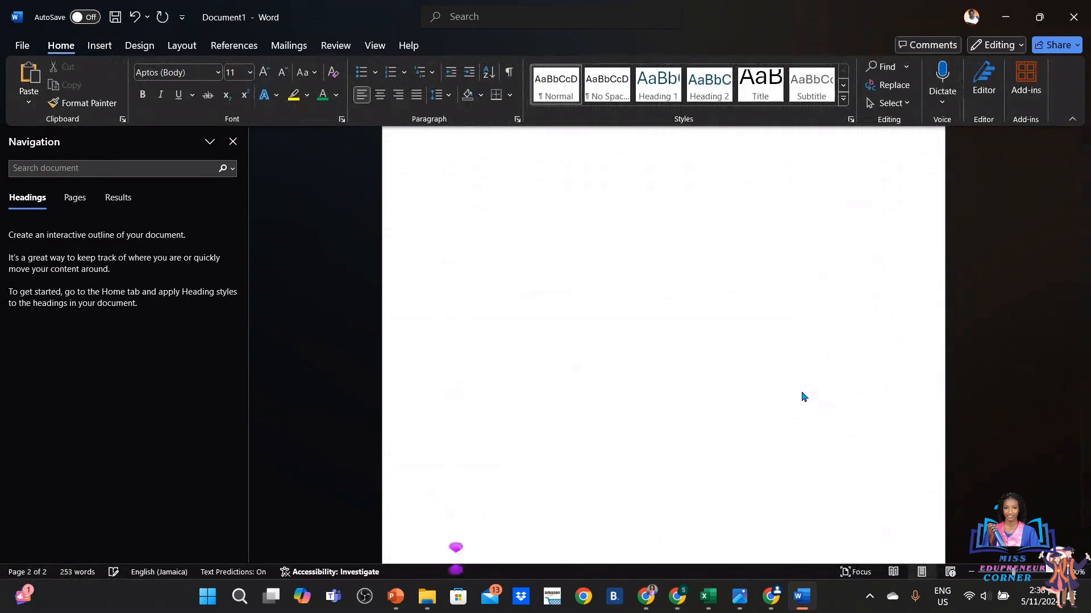
pyautogui.press('Return')
pyautogui.press('Return')
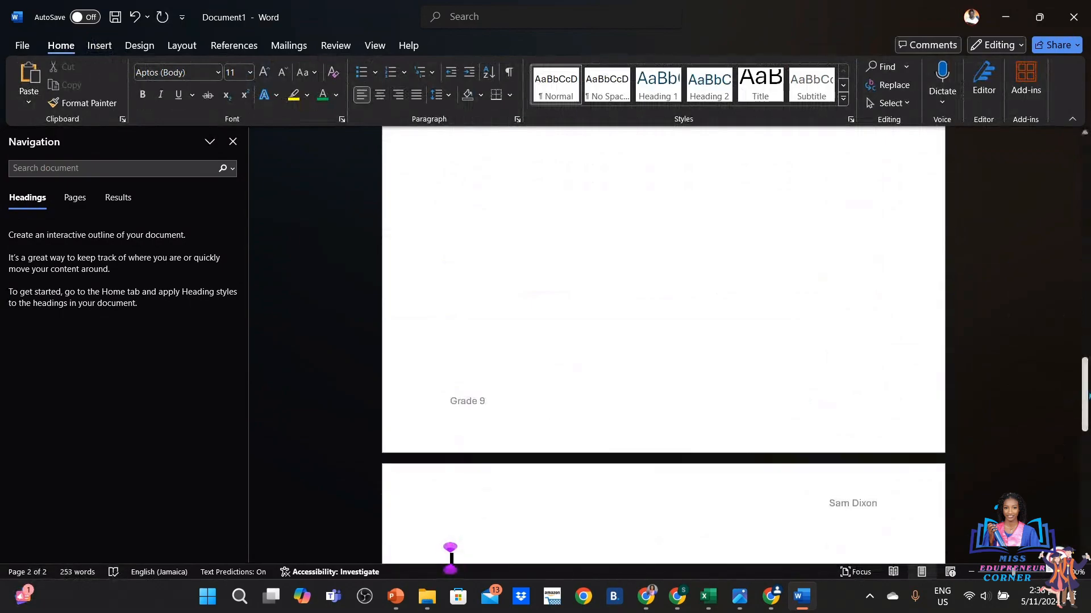
pyautogui.moveTo(1087, 395); pyautogui.dragTo(1055, 242)
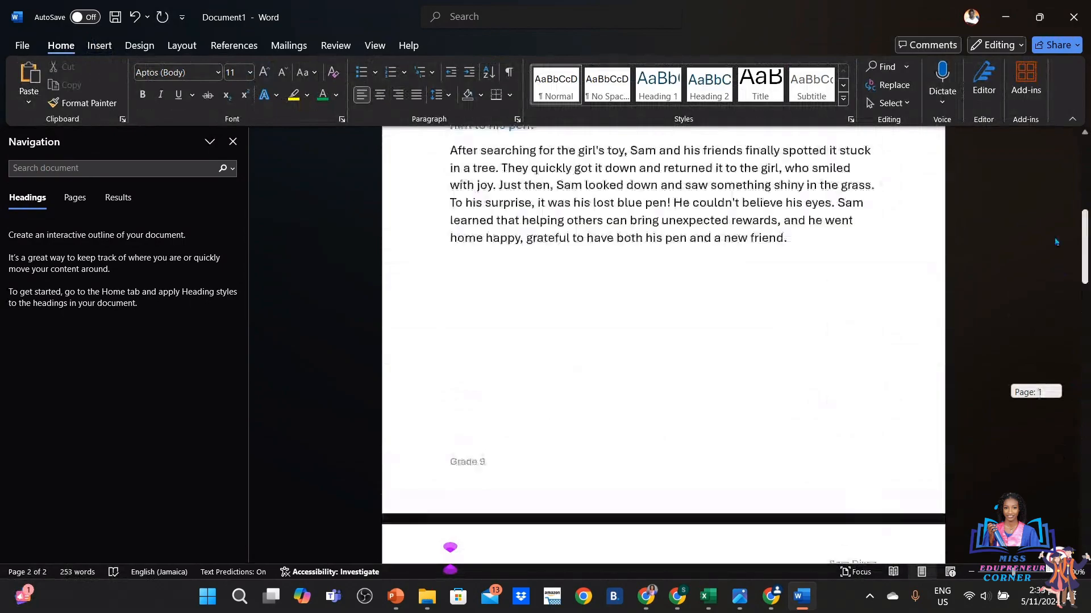
pyautogui.moveTo(1055, 242); pyautogui.dragTo(1052, 159)
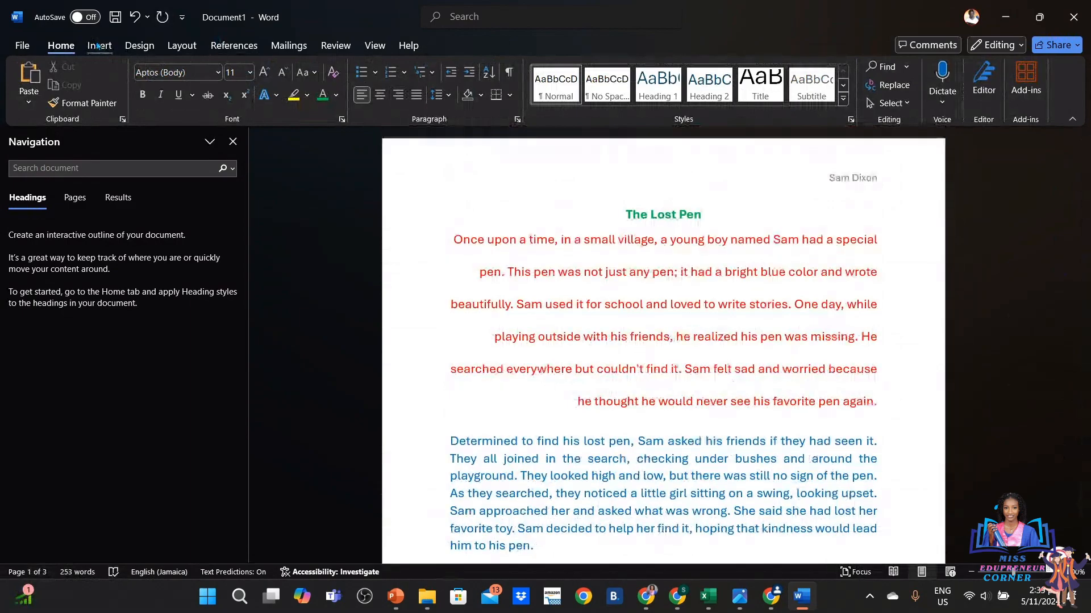
# Bring up the Bottom of Page designs under Insert > Page Number
pyautogui.click(97, 46)
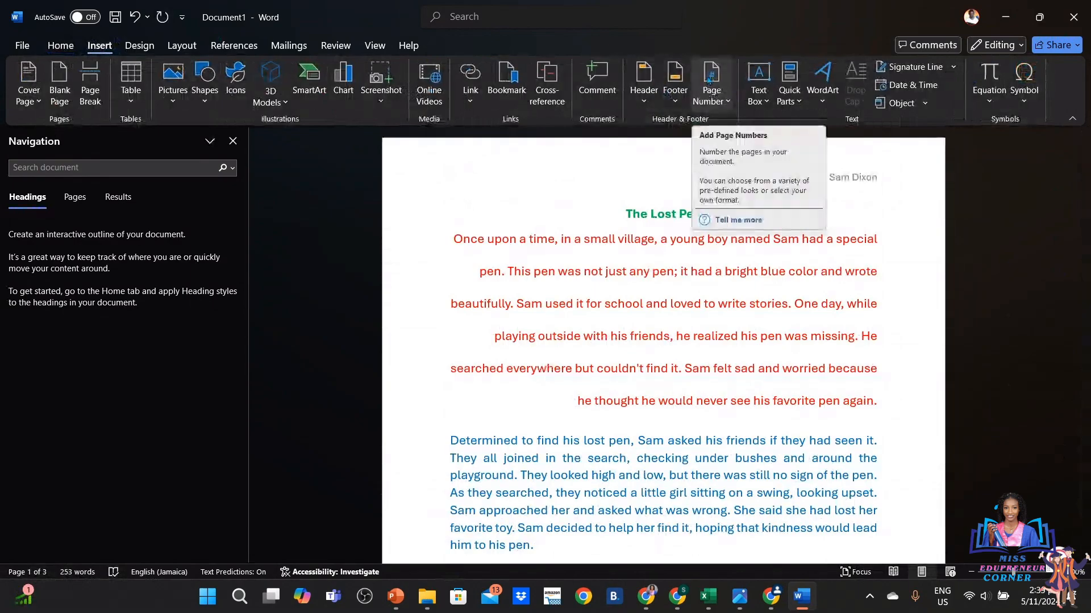
pyautogui.click(729, 102)
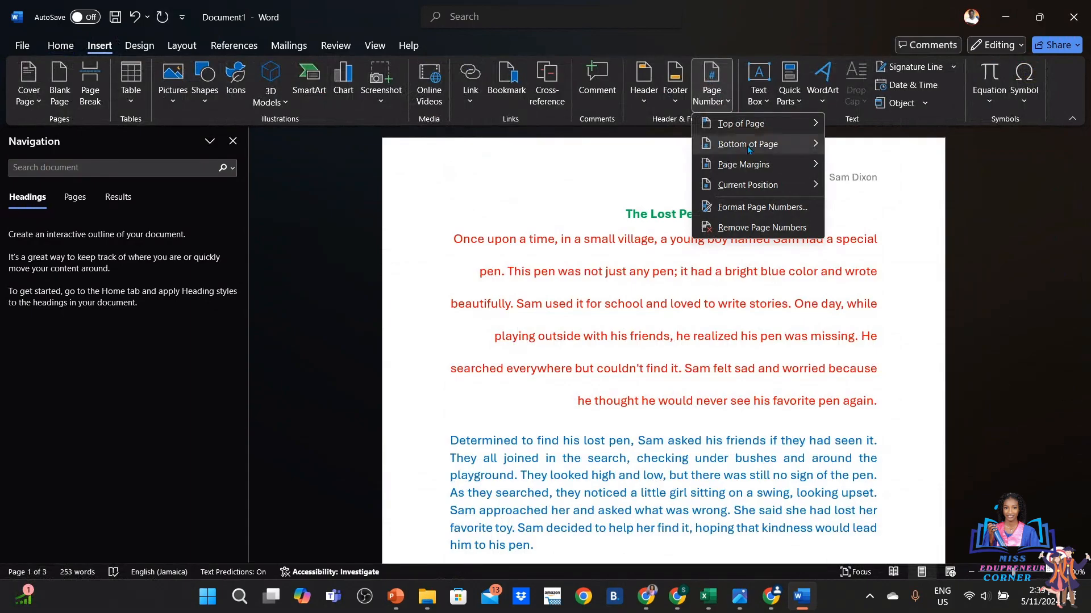
pyautogui.moveTo(748, 149)
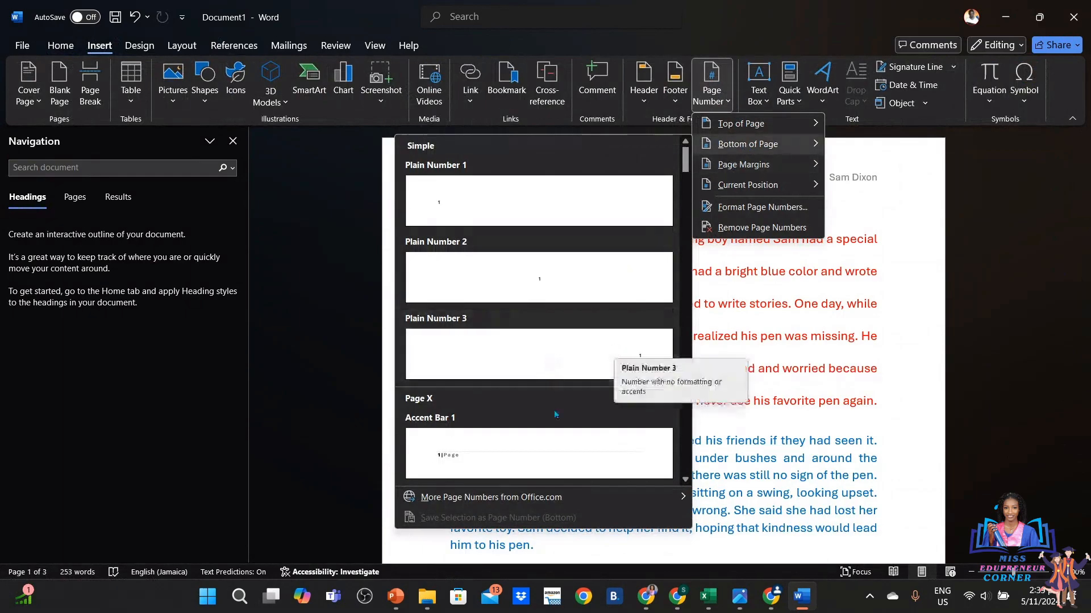
# Insert Accent Bar 1 page numbers at the bottom of the pages
pyautogui.click(529, 458)
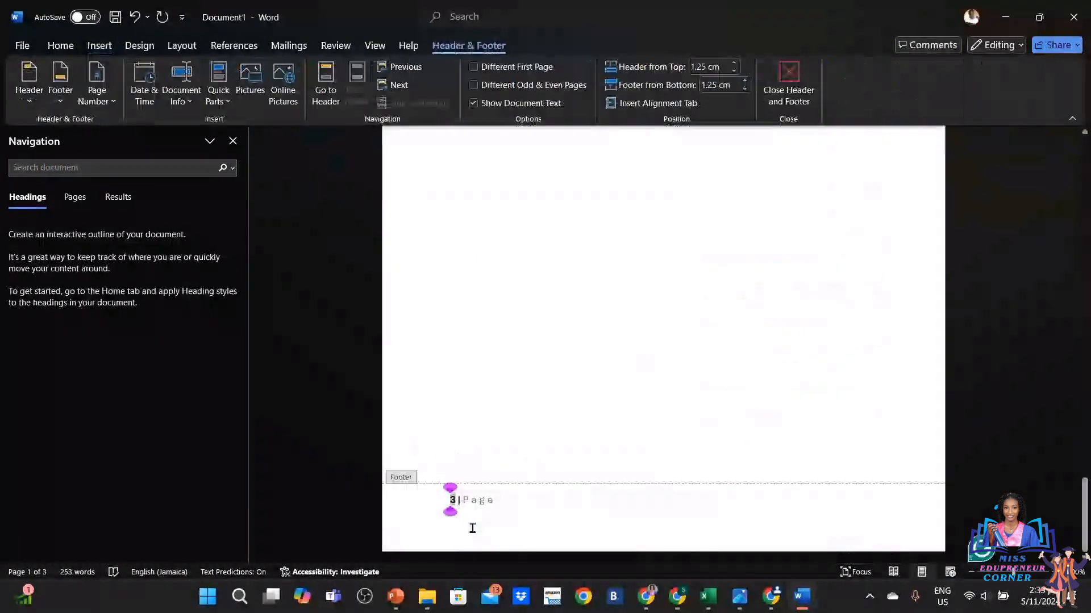
pyautogui.rightClick(564, 454)
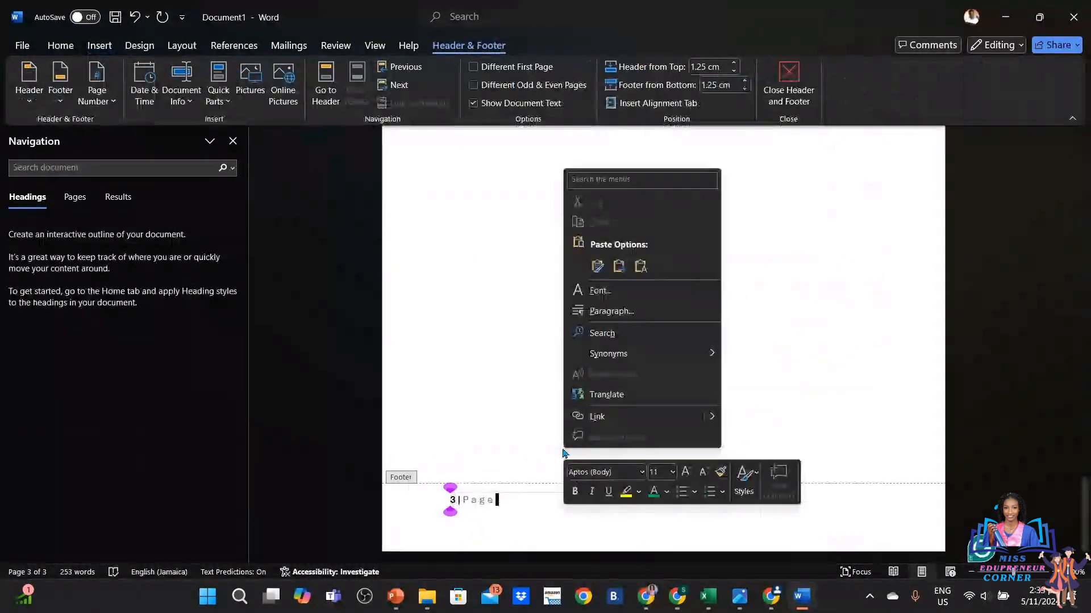
pyautogui.moveTo(1085, 495); pyautogui.dragTo(806, 88)
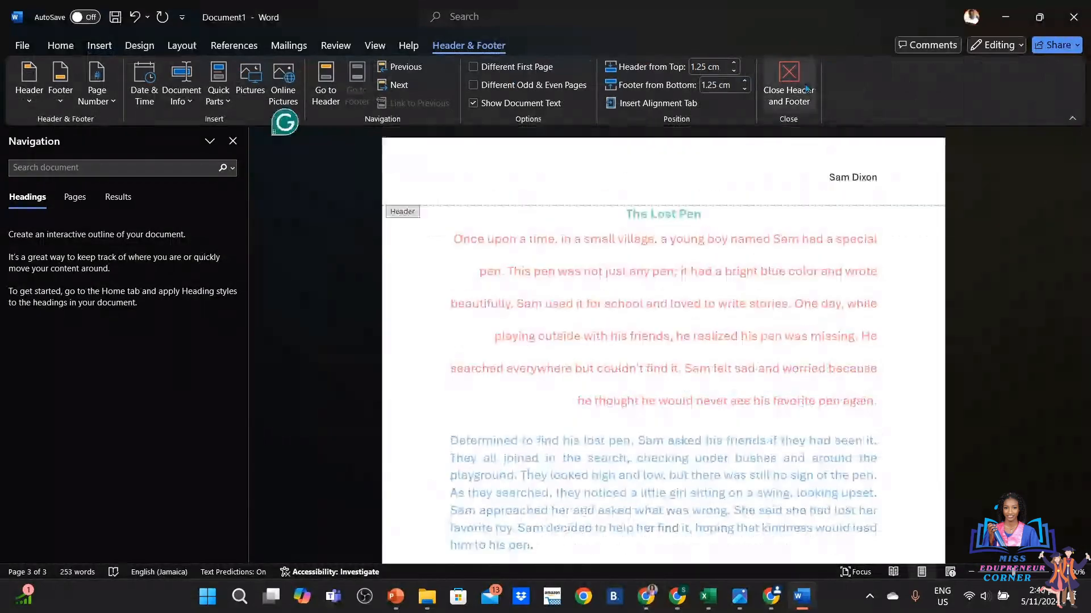
# Close header and footer editing and scroll through the pages to check the numbers
pyautogui.click(807, 88)
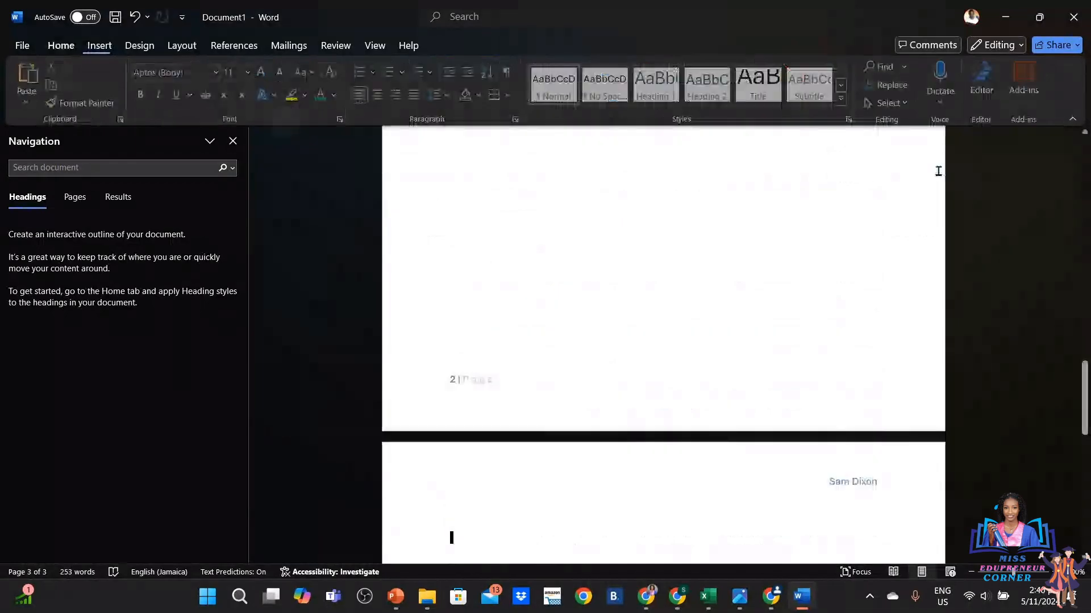
pyautogui.moveTo(1085, 392); pyautogui.dragTo(1079, 183)
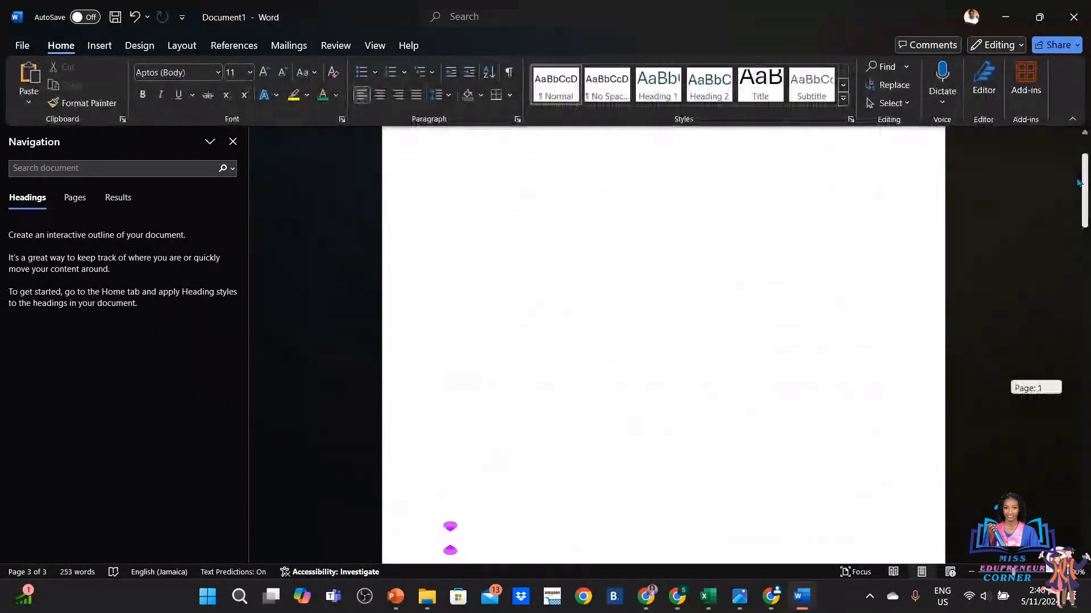
pyautogui.moveTo(1079, 183); pyautogui.dragTo(1070, 527)
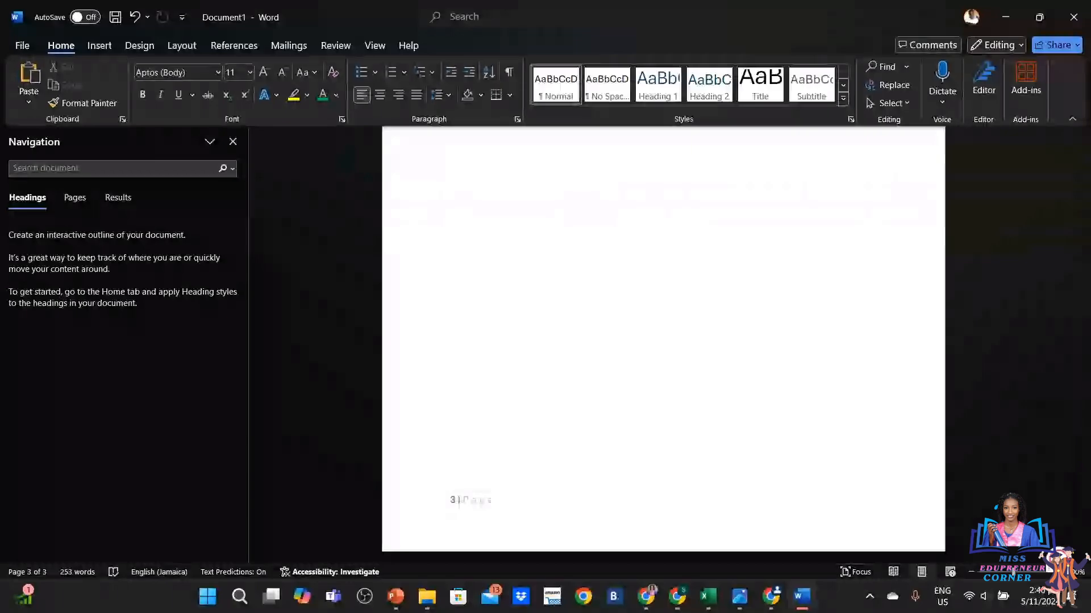
pyautogui.click(100, 45)
# Switch to Plain Number 2 centred page numbers at the bottom and close the footer
pyautogui.click(728, 101)
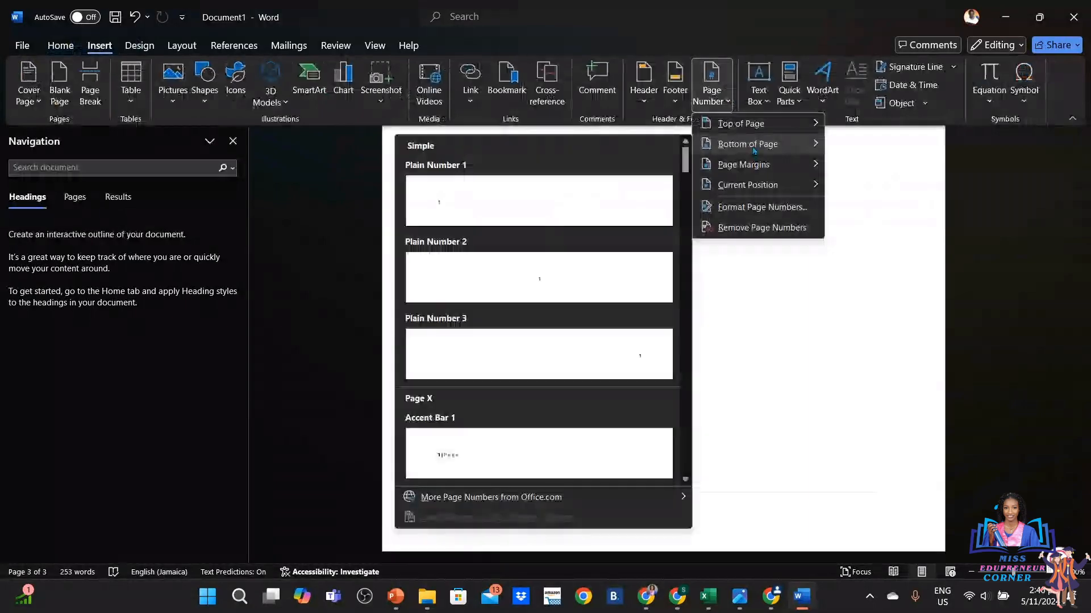
pyautogui.click(609, 290)
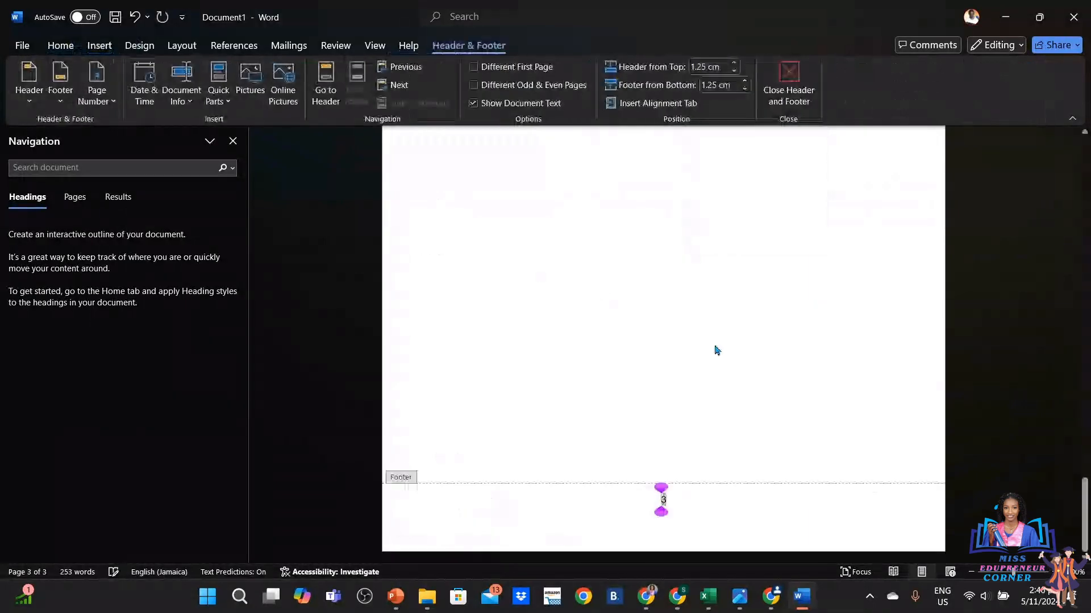
pyautogui.rightClick(748, 383)
pyautogui.click(788, 73)
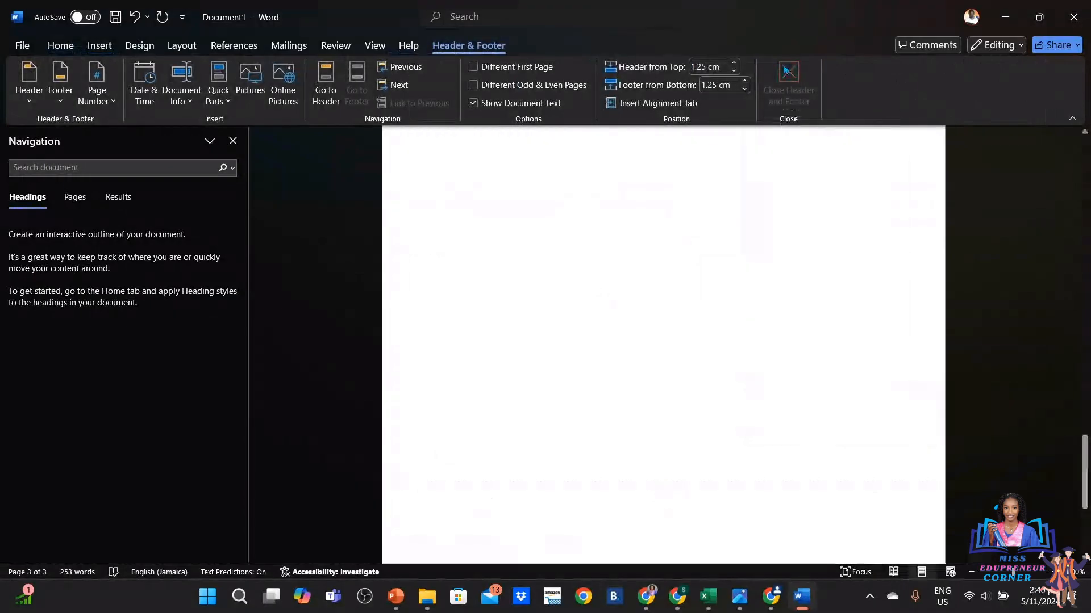
pyautogui.moveTo(1086, 460); pyautogui.dragTo(1047, 133)
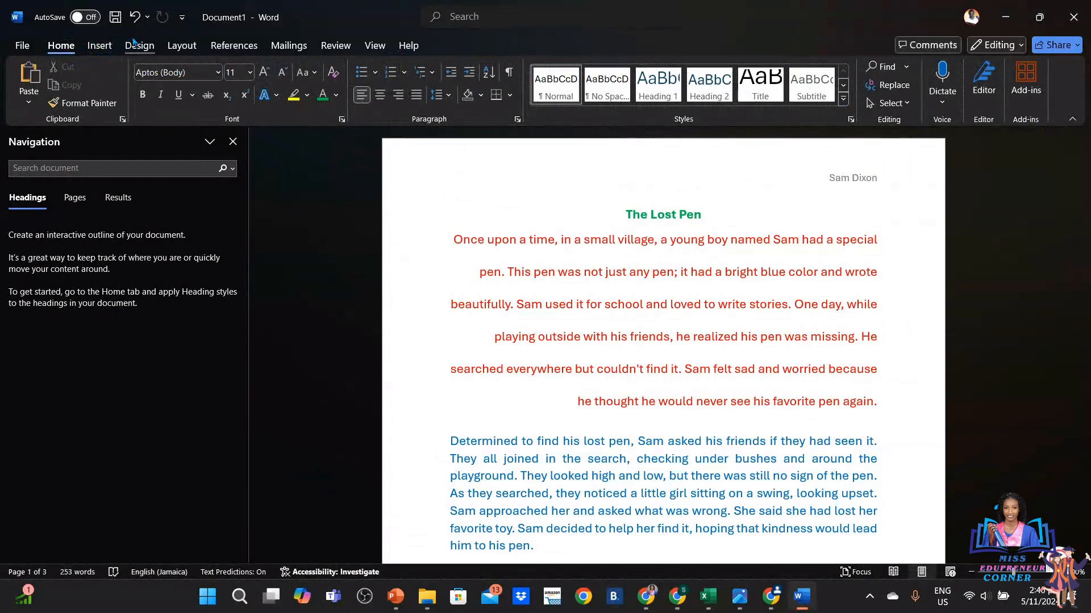
# View the Layout margin presets, keep current margins, and show Portrait/Landscape orientation choices
pyautogui.click(191, 50)
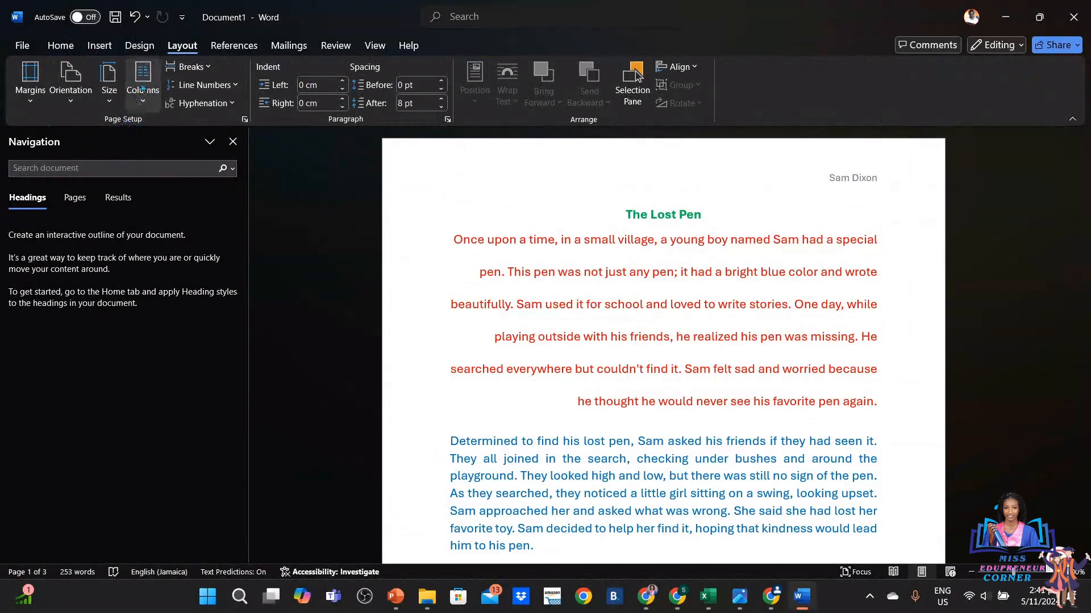
pyautogui.click(23, 100)
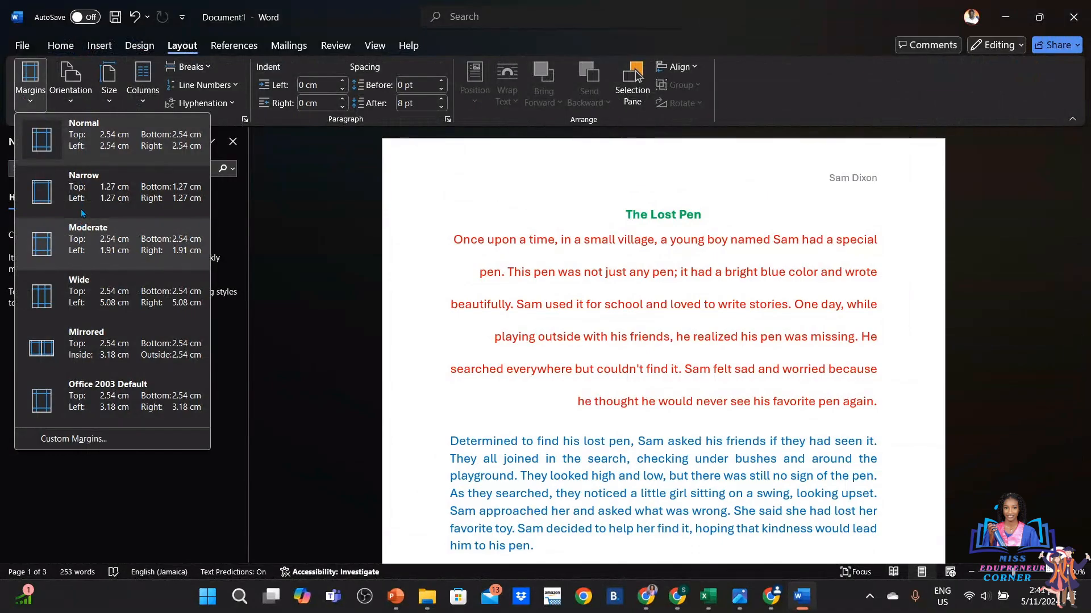
pyautogui.click(74, 91)
pyautogui.click(78, 93)
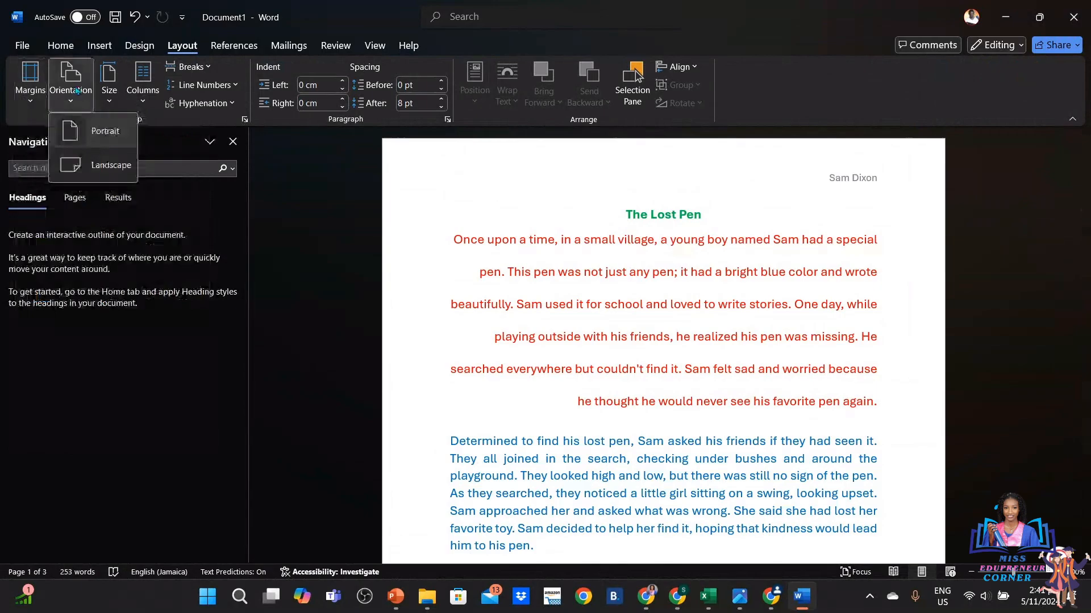
# Set the page orientation to Landscape, then bring up the Columns choices
pyautogui.click(106, 164)
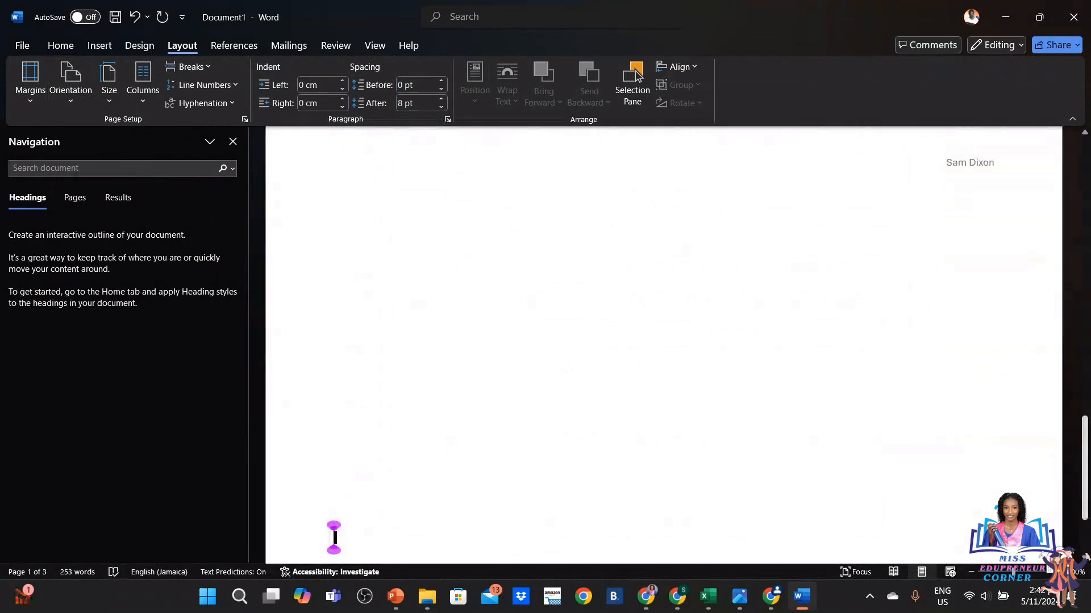
pyautogui.moveTo(1085, 426); pyautogui.dragTo(1083, 134)
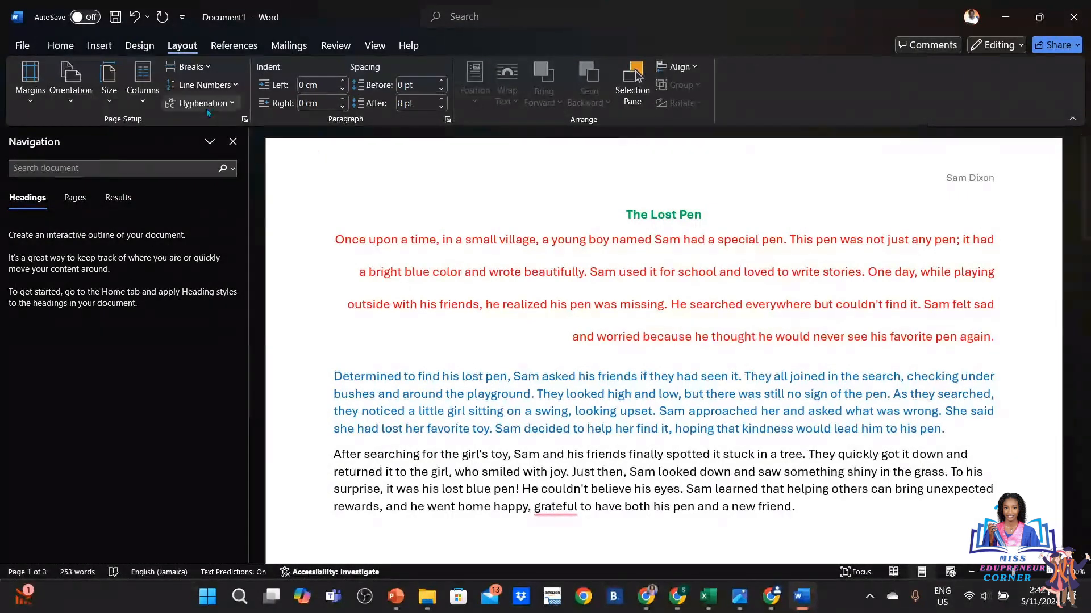
pyautogui.click(150, 95)
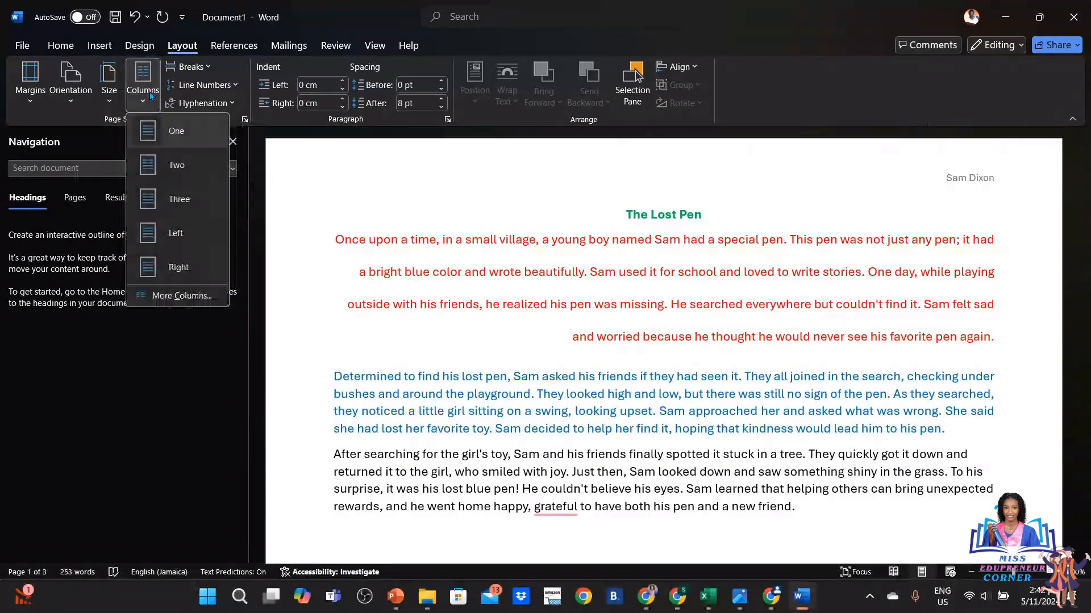
# Try Two columns, then Three columns, and finally set the story back to One column
pyautogui.click(177, 166)
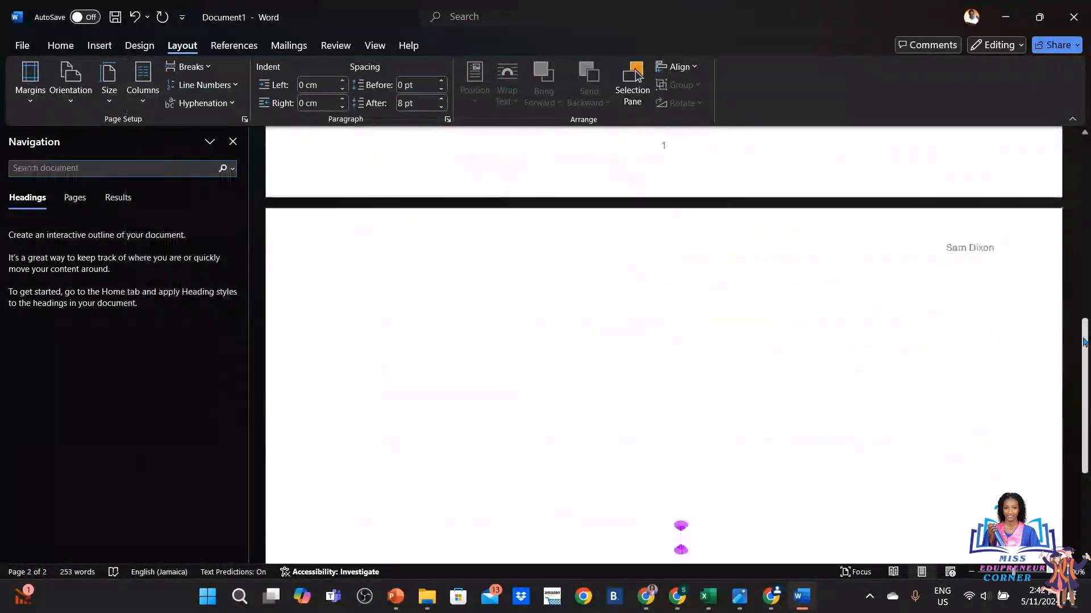
pyautogui.moveTo(1084, 342); pyautogui.dragTo(1051, 114)
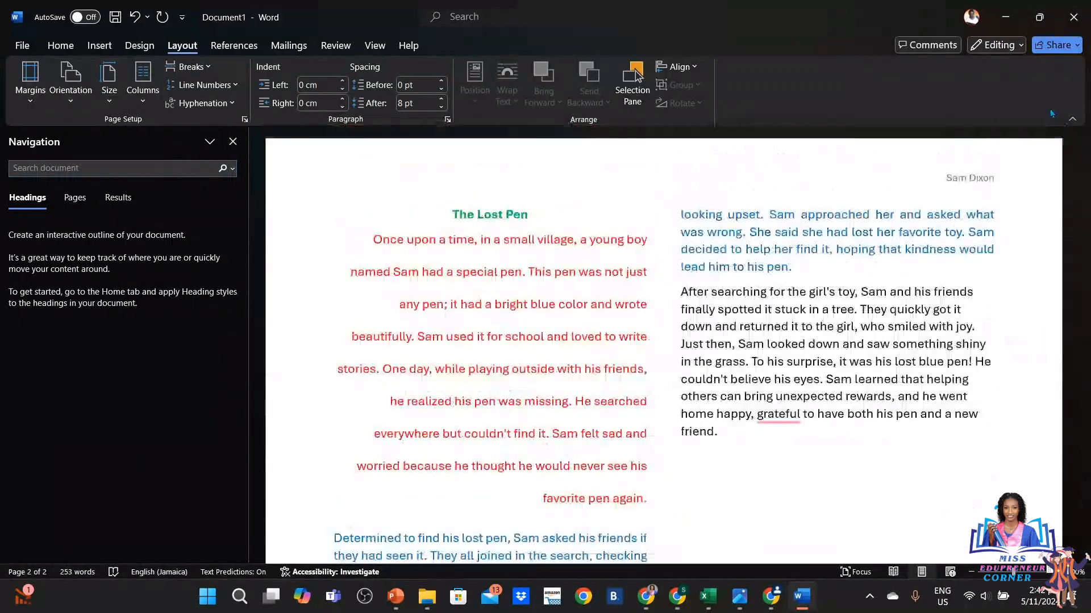
pyautogui.click(143, 82)
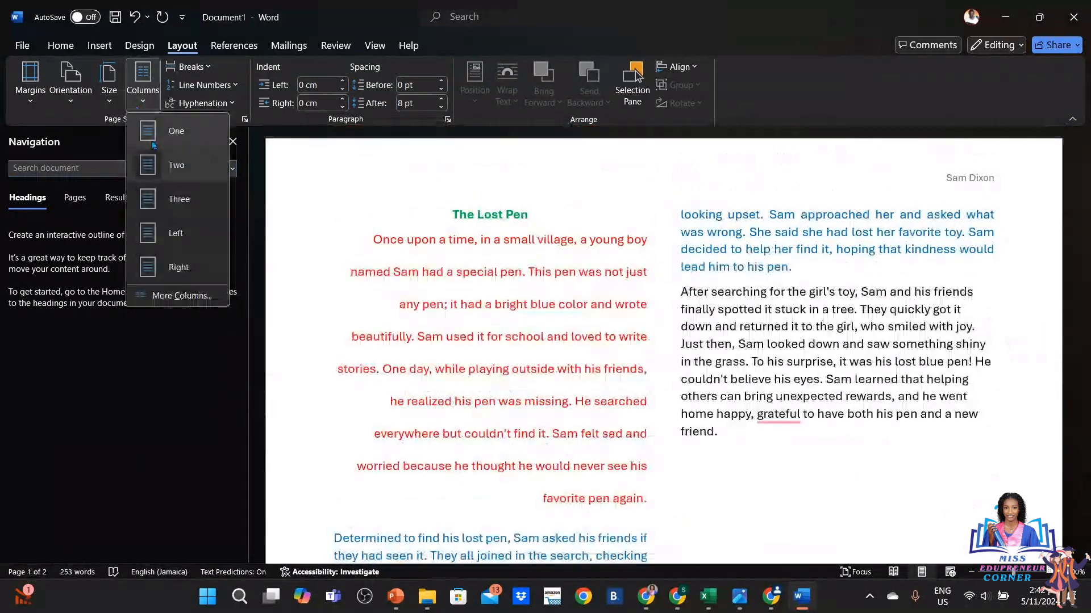
pyautogui.click(171, 199)
pyautogui.moveTo(1084, 316); pyautogui.dragTo(1083, 143)
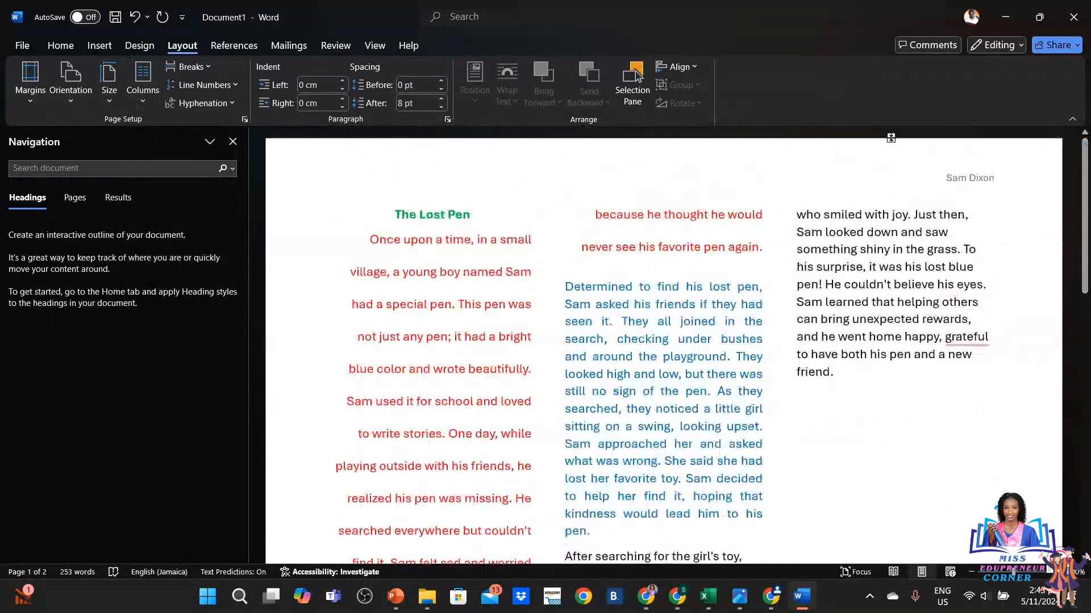
pyautogui.click(132, 102)
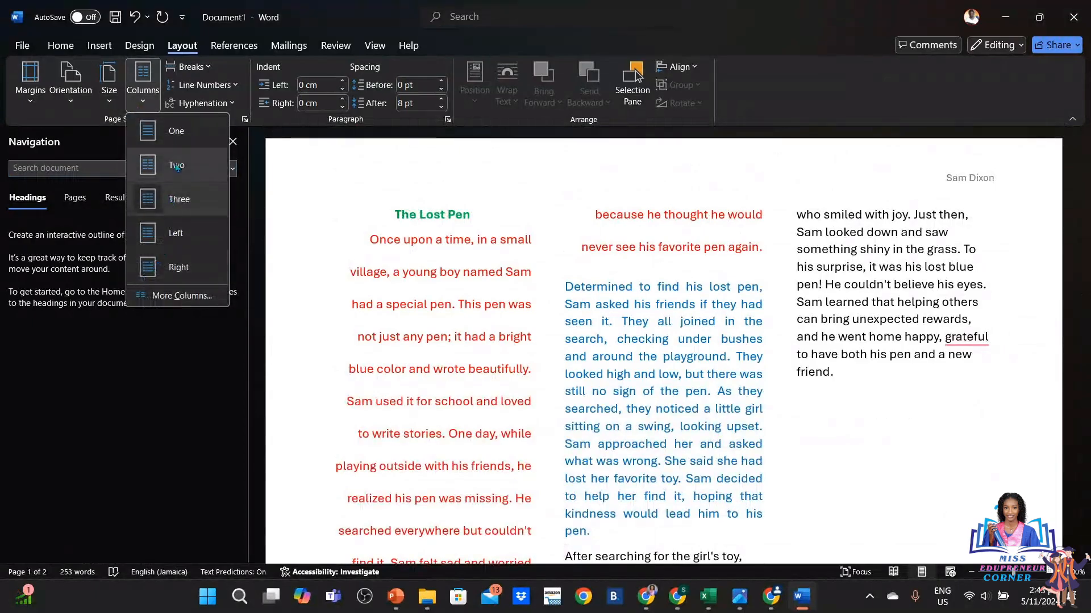
pyautogui.click(181, 143)
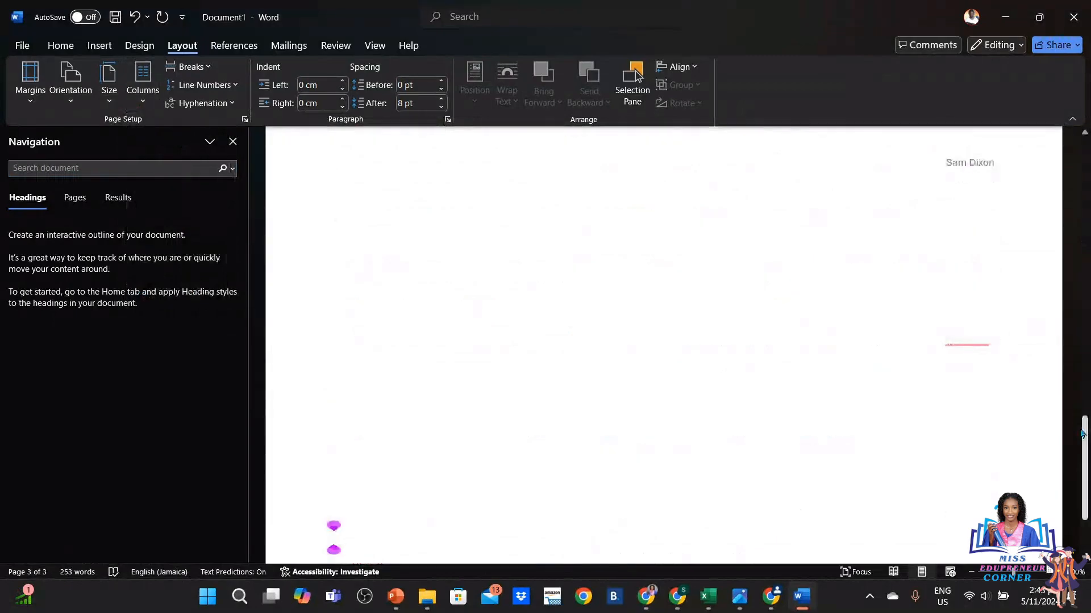
pyautogui.moveTo(1084, 434); pyautogui.dragTo(1087, 131)
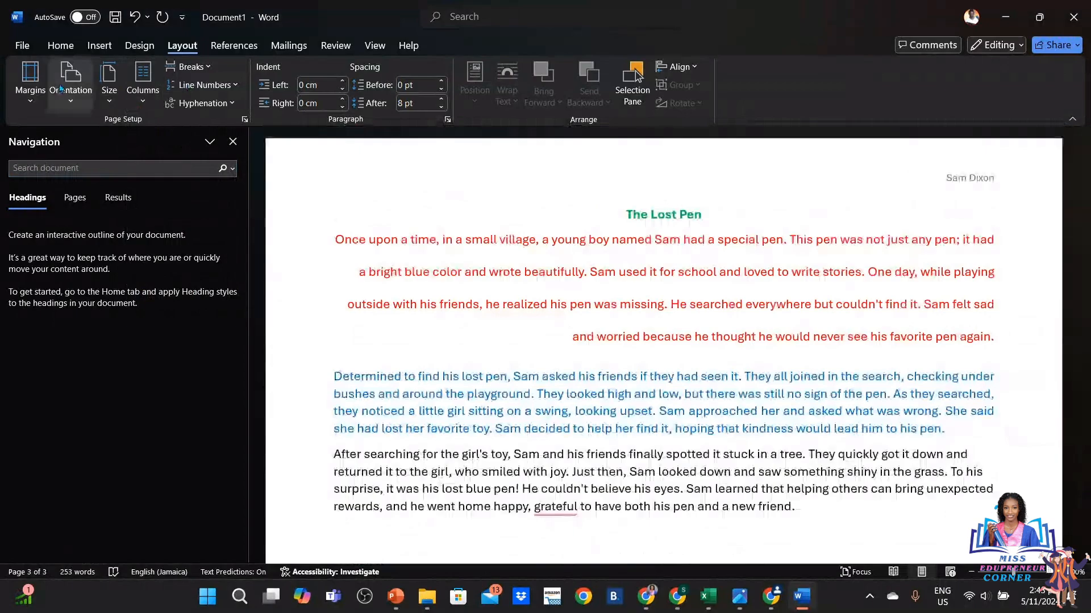
# Set Orientation to Portrait and scroll to check the single-column story
pyautogui.click(65, 85)
pyautogui.click(106, 132)
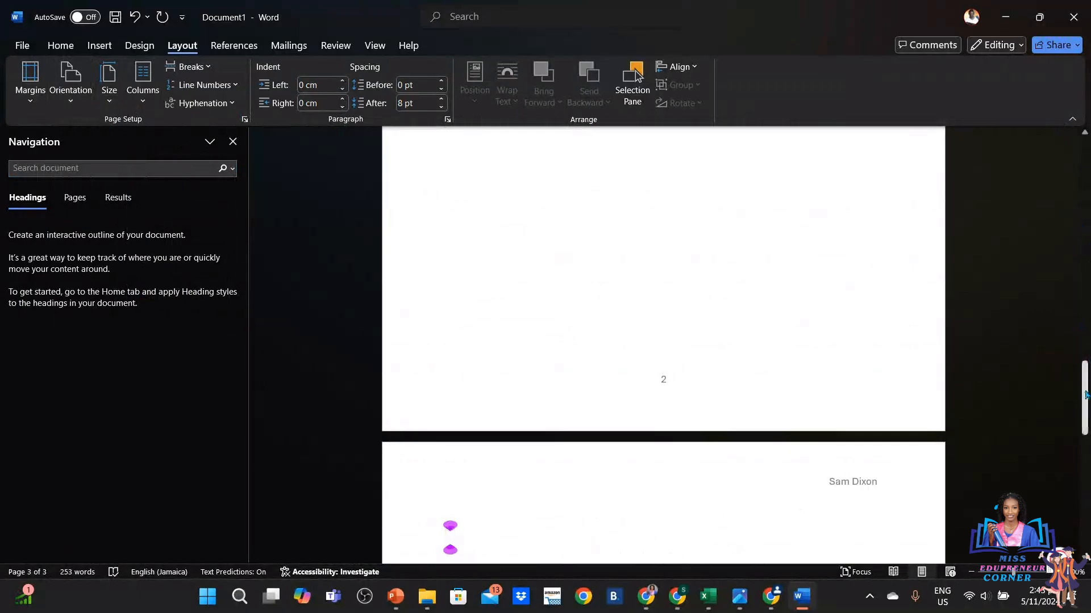
pyautogui.moveTo(1085, 394); pyautogui.dragTo(1084, 213)
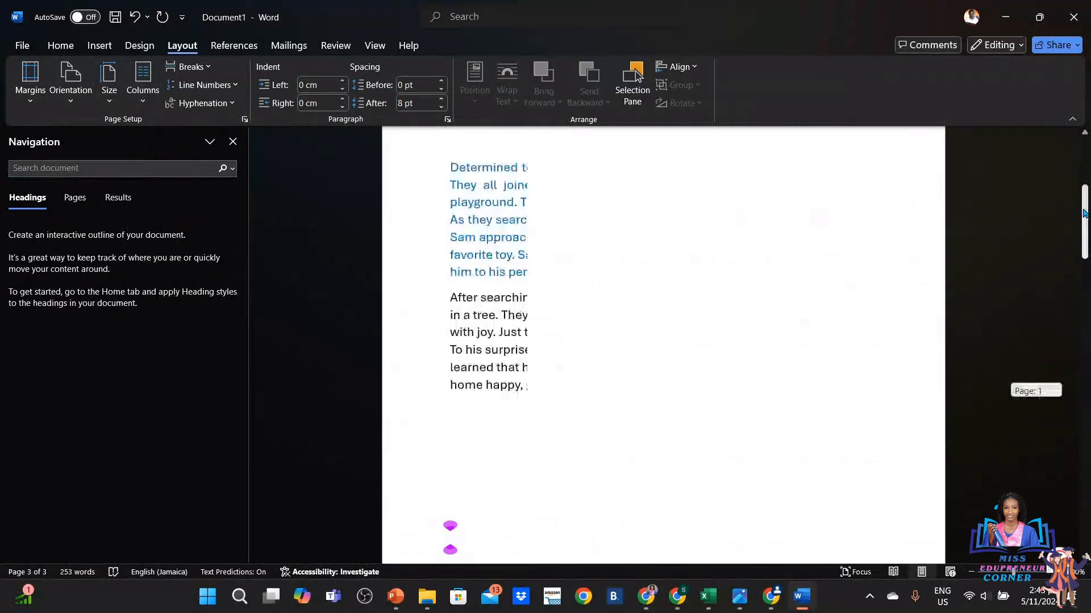
pyautogui.moveTo(1084, 213); pyautogui.dragTo(1064, 153)
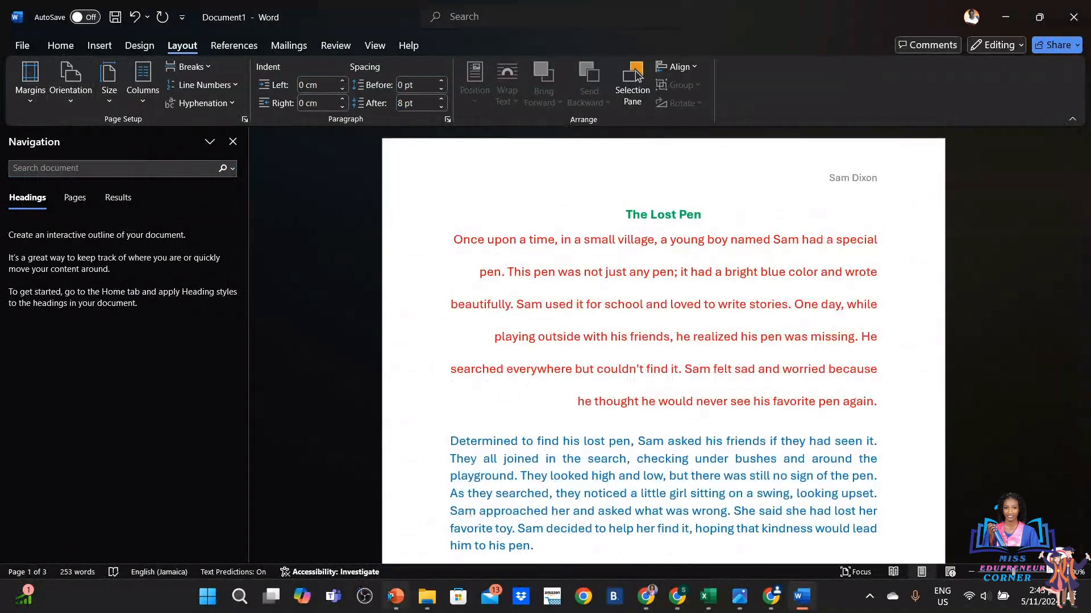
# Start the PowerPoint slide show from the beginning and advance past Activity Time to Class Activity
pyautogui.click(393, 596)
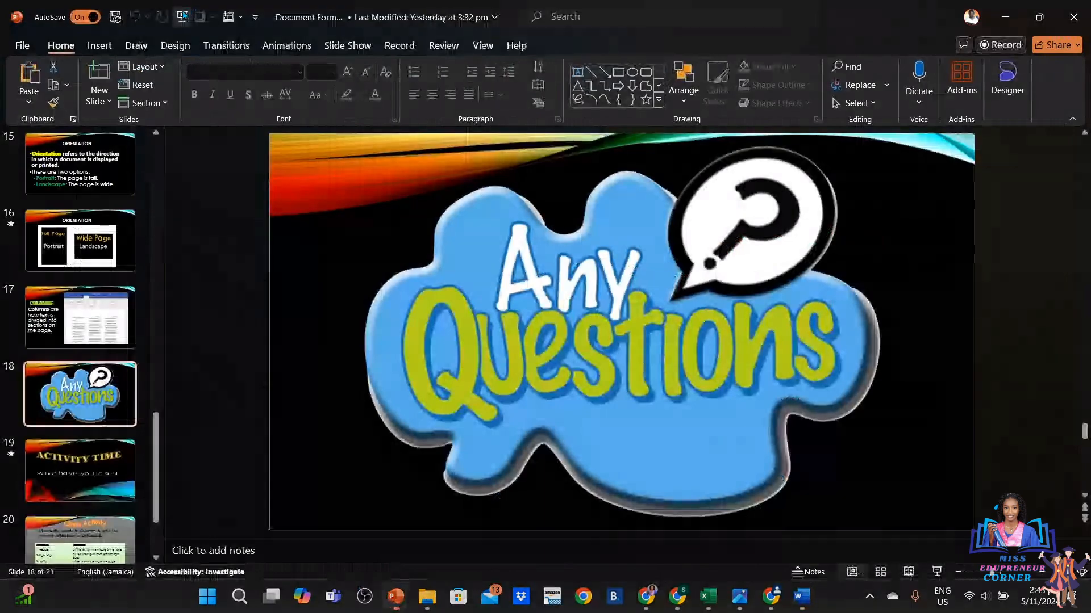
pyautogui.click(182, 16)
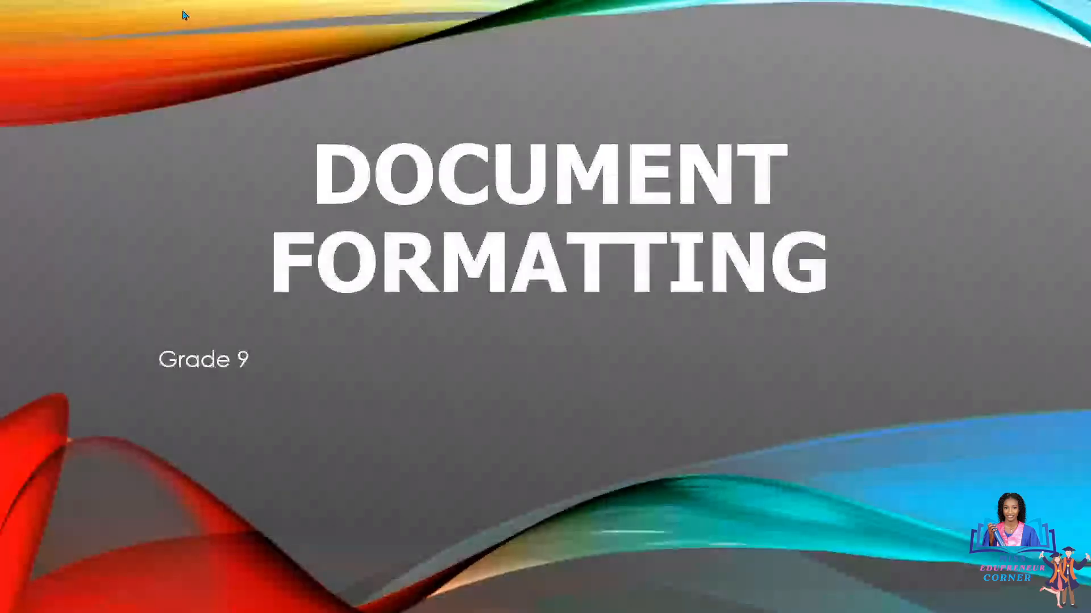
pyautogui.click(183, 16)
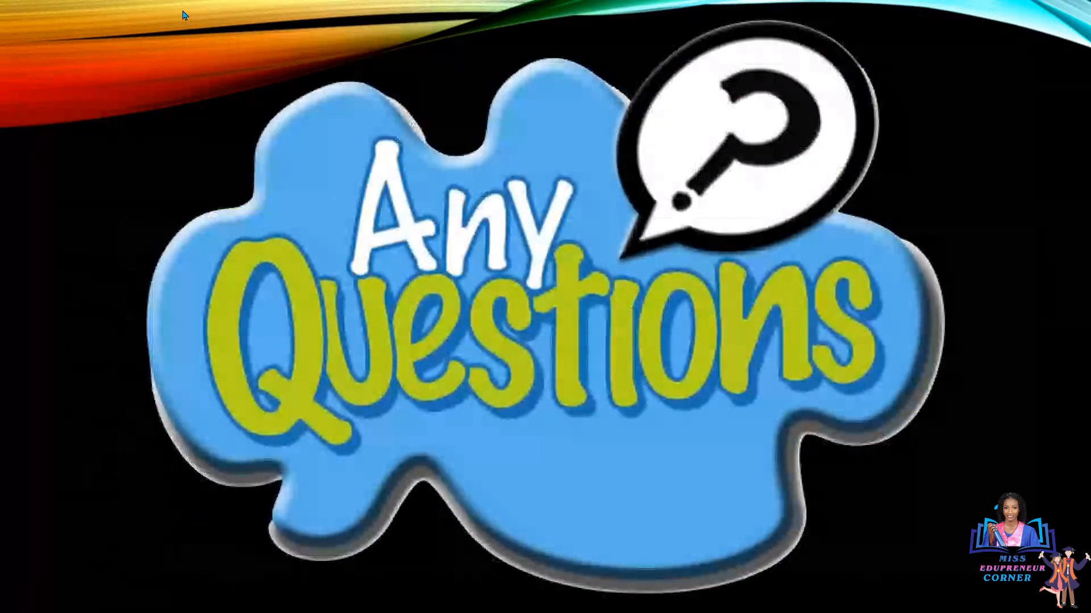
pyautogui.press('Right')
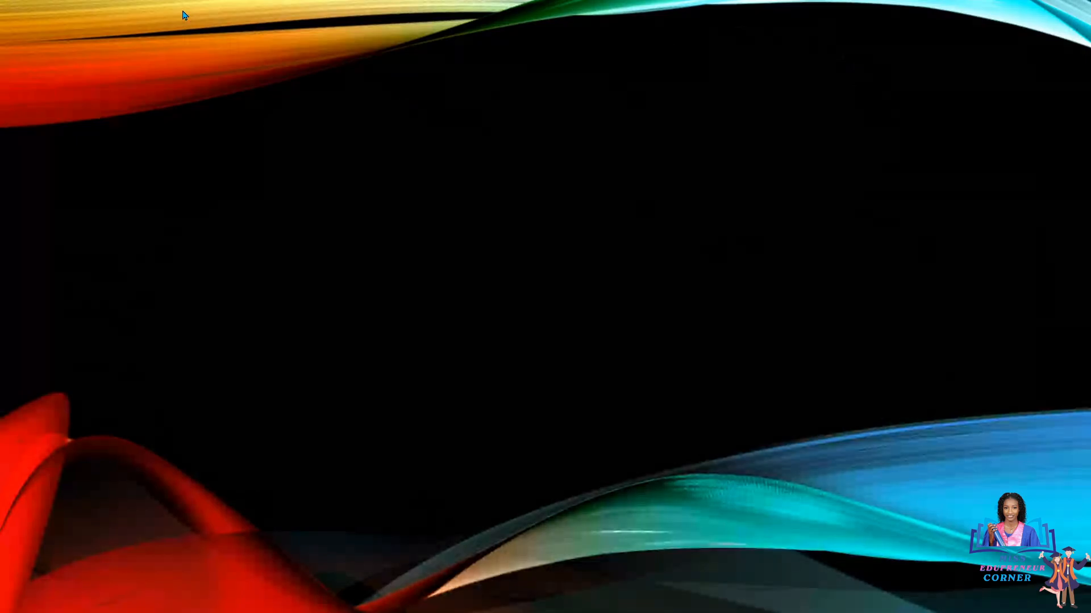
pyautogui.press('Right')
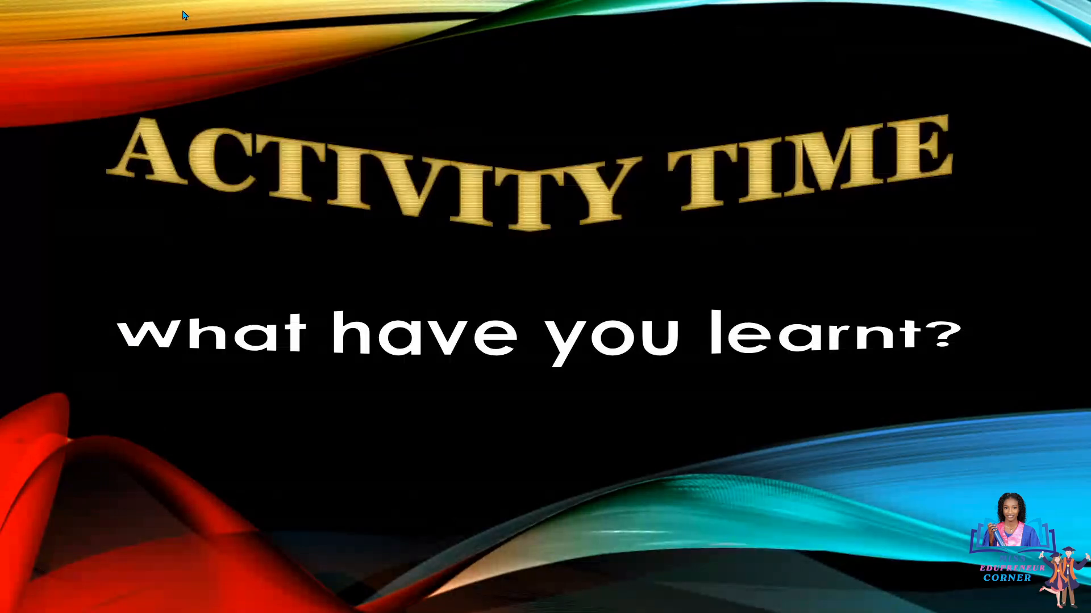
pyautogui.press('Right')
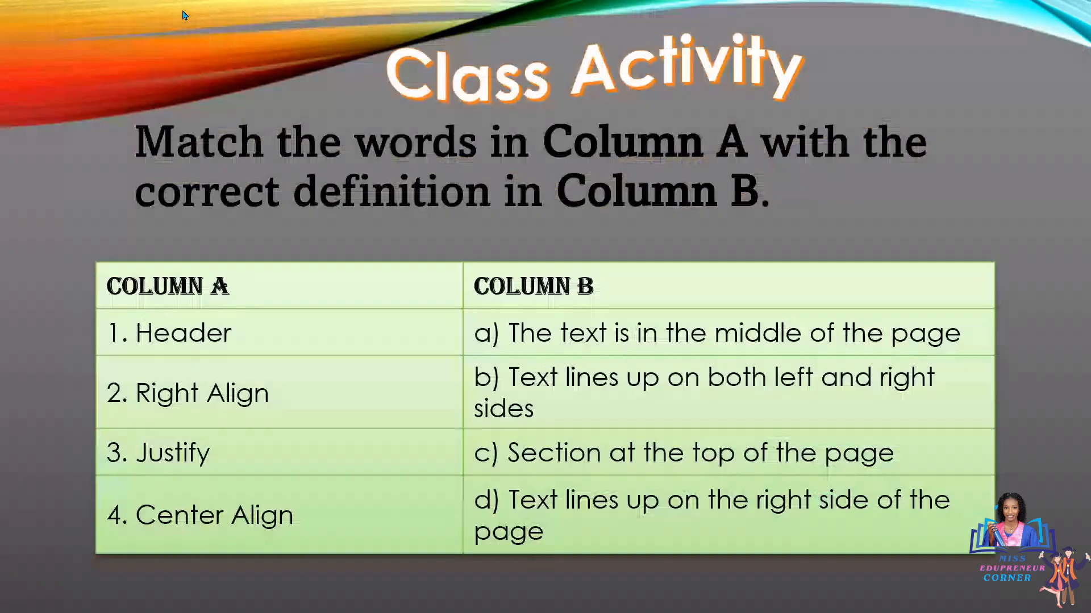